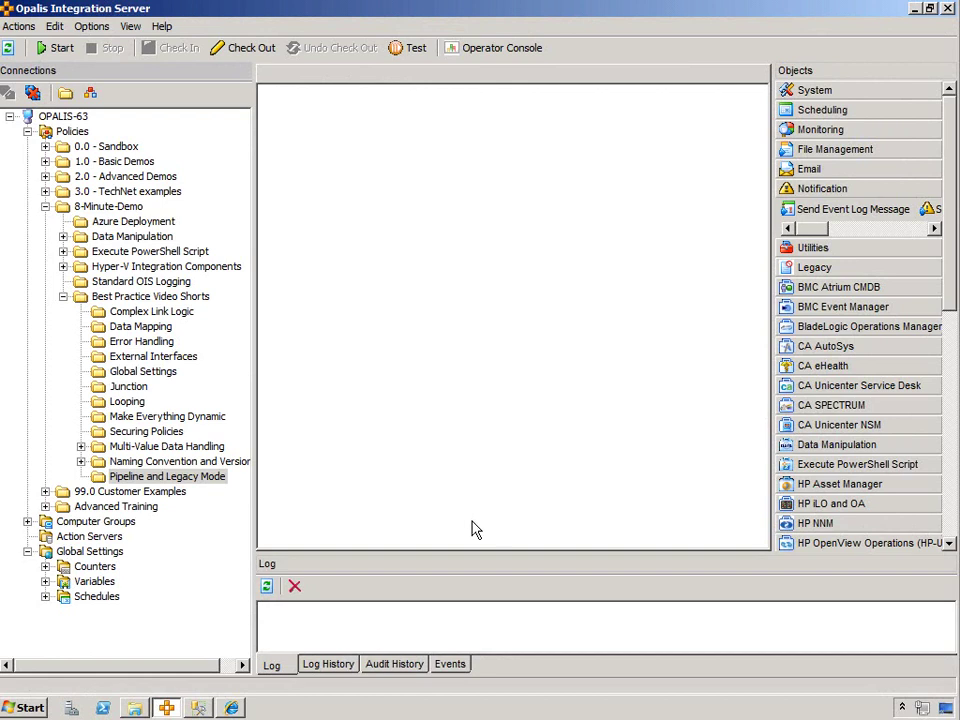
- Create a New Policy in the Pipeline and Legacy Mode folder
right_click(124, 477)
mouse_move(175, 487)
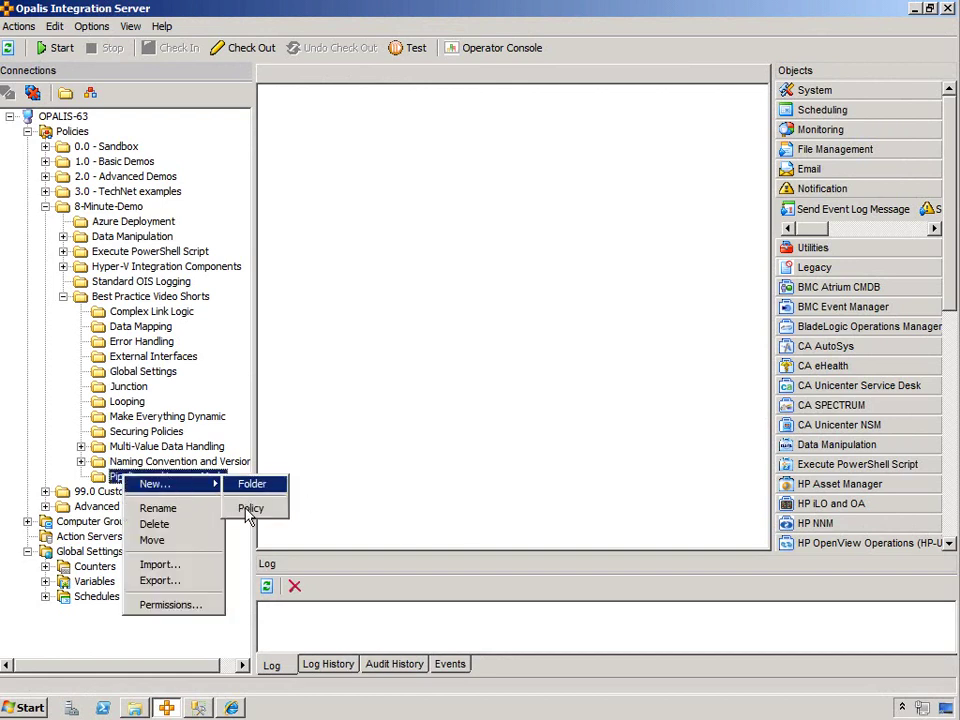
click(246, 508)
- In the policy's Run Behavior properties, toggle Run in pipeline mode off and back on
right_click(314, 84)
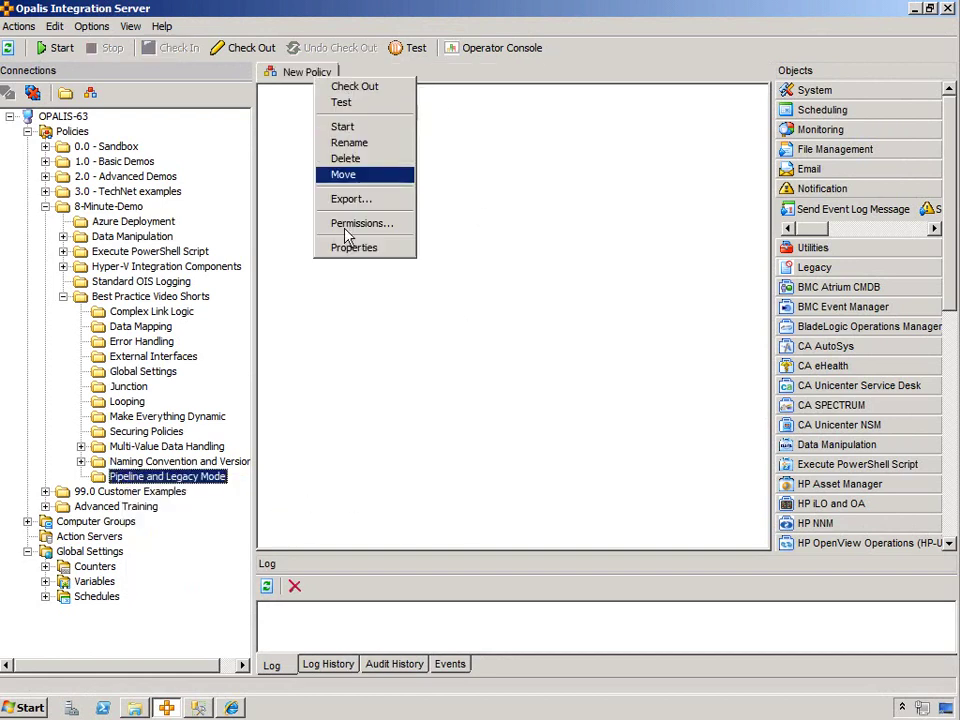
click(355, 246)
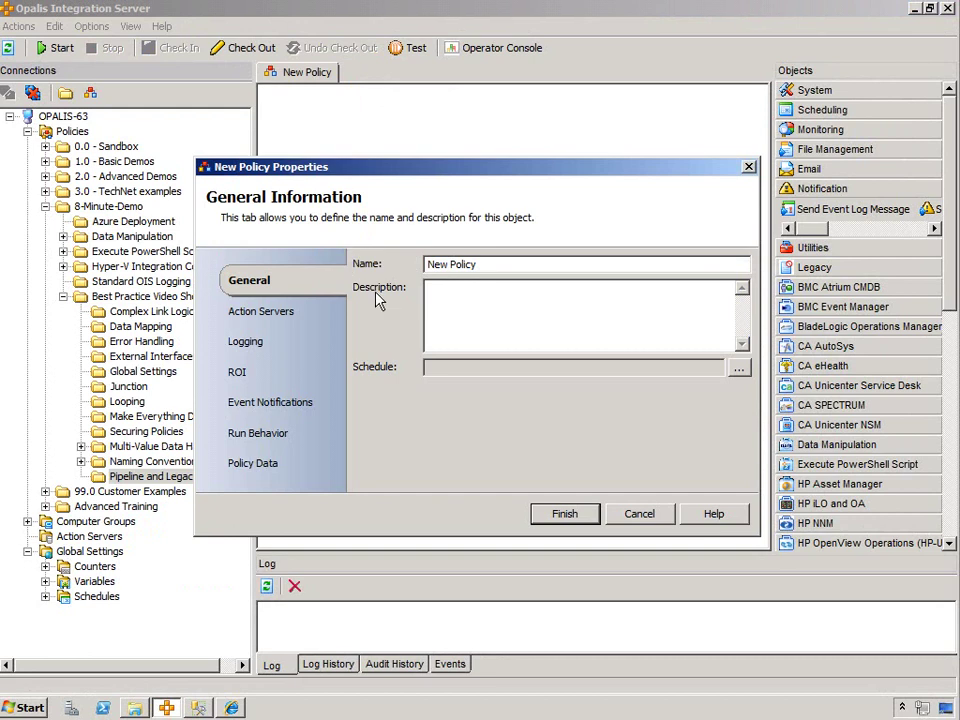
click(257, 435)
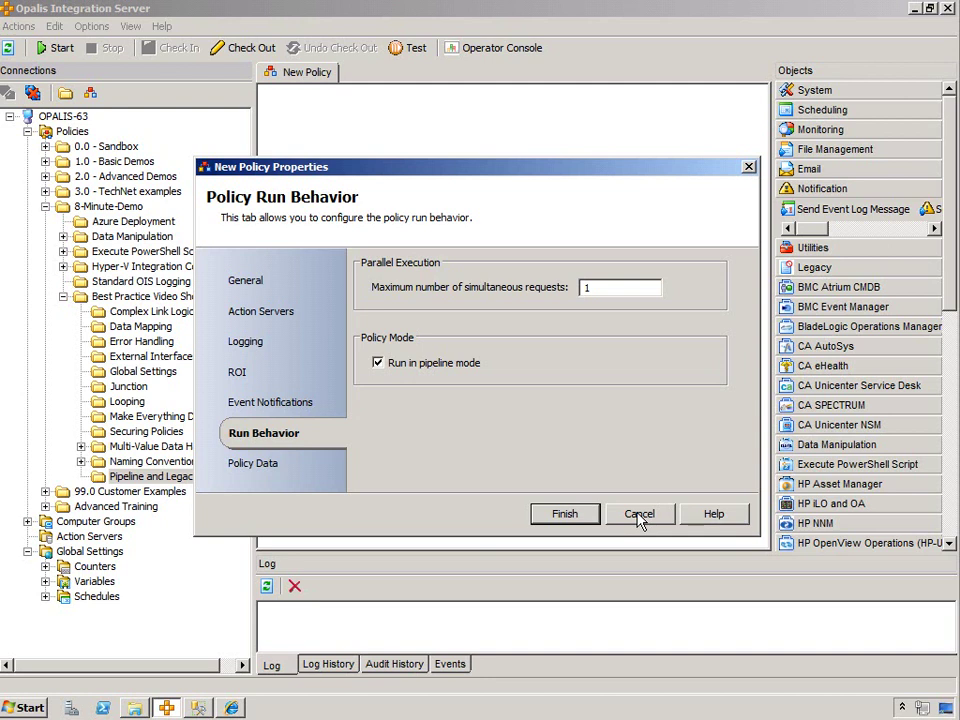
click(378, 363)
click(378, 363)
click(565, 513)
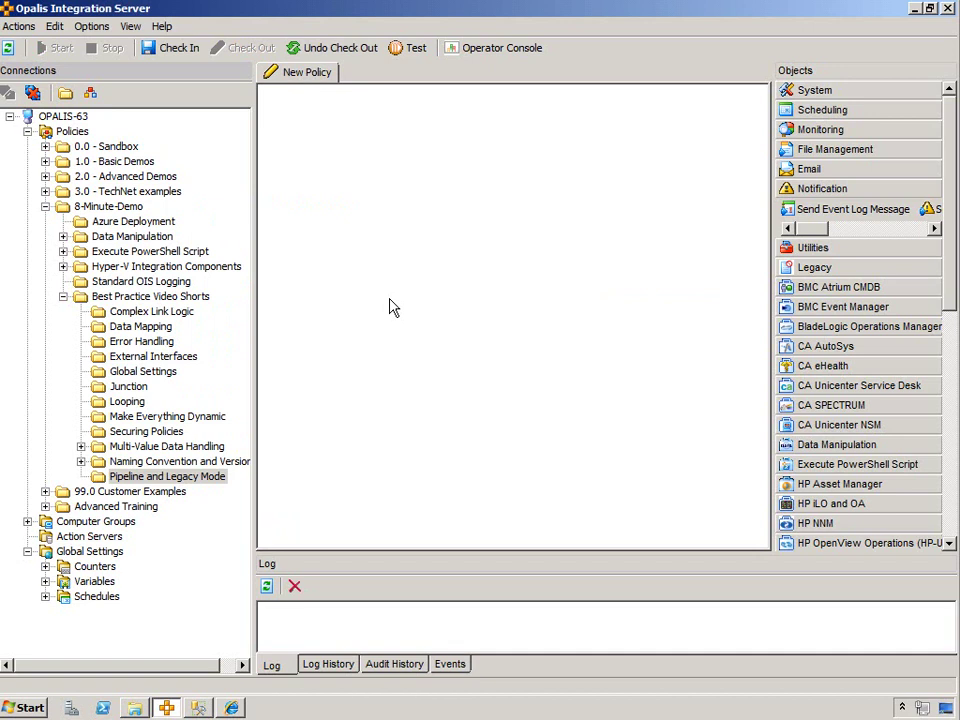
- Show the Legacy activities and confirm Show Legacy Objects is ticked in client configuration, without changes
click(818, 267)
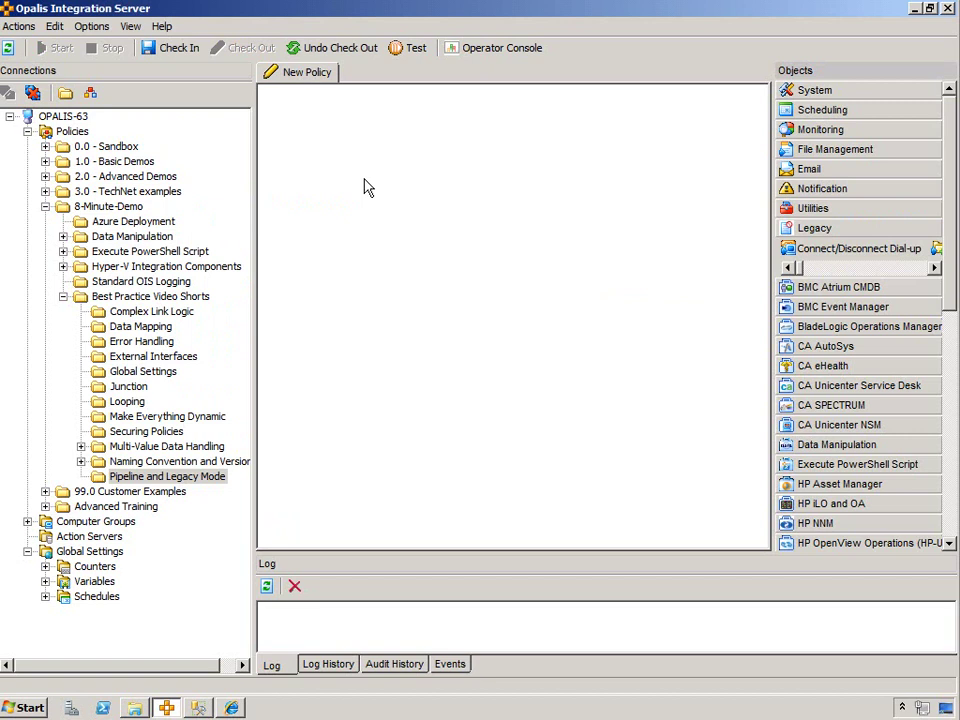
click(101, 27)
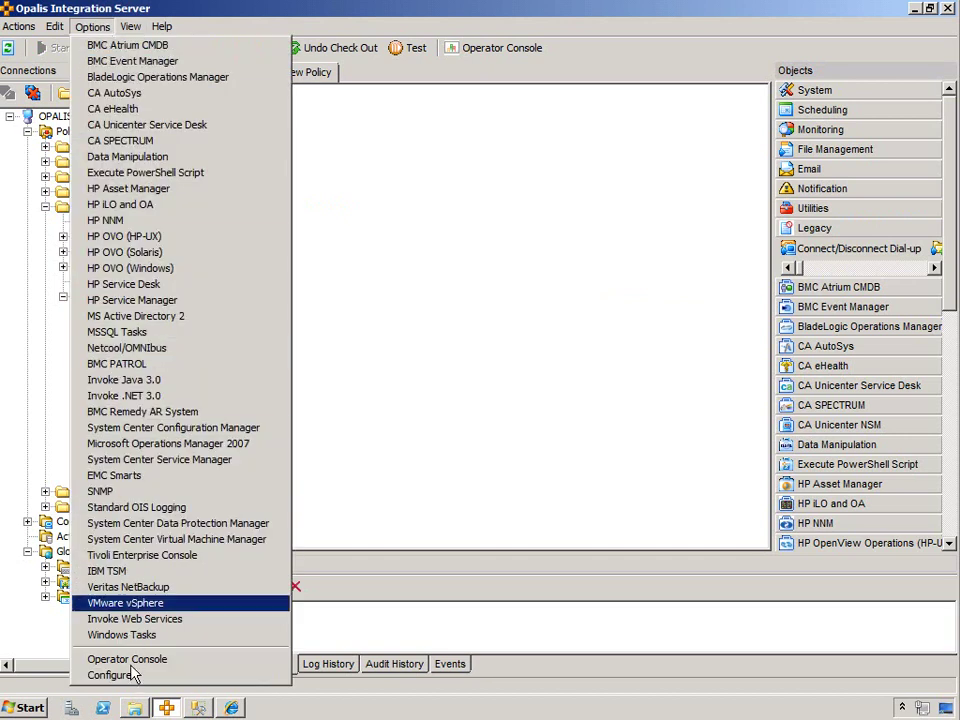
click(110, 676)
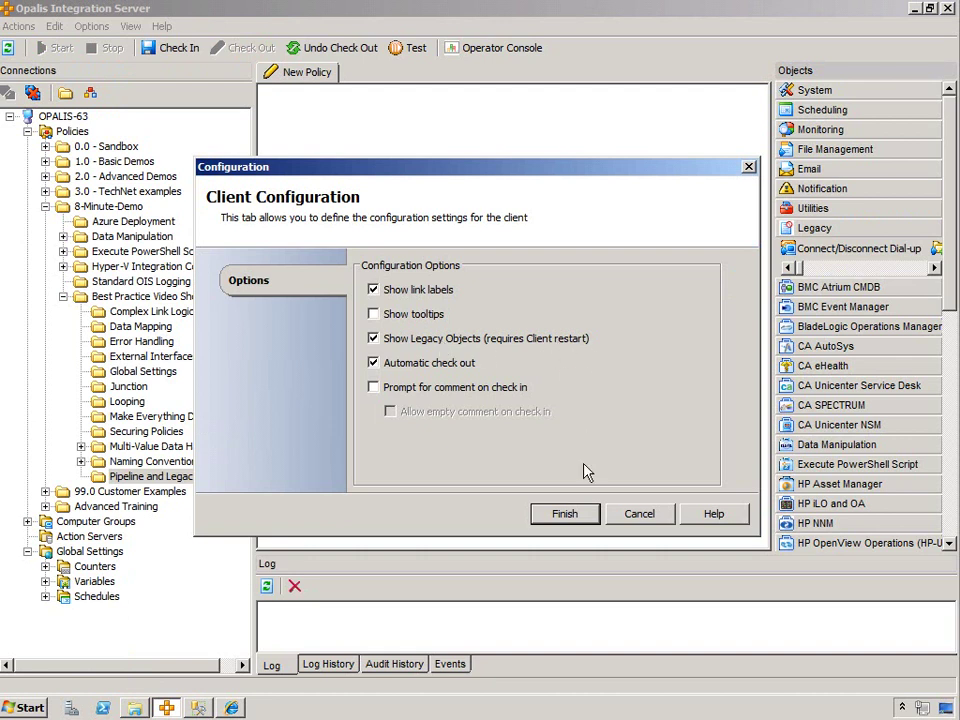
click(641, 519)
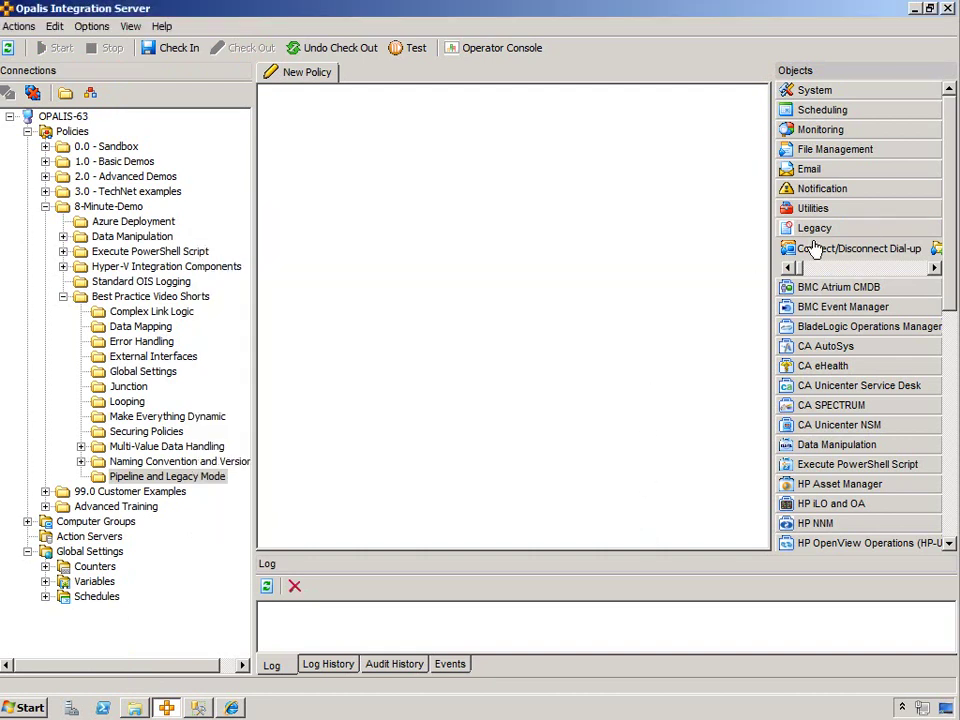
- Widen the activities list and scroll the Legacy row to reveal Read Email, Send Popup and Wait
drag(774, 213, 403, 210)
drag(465, 273, 497, 251)
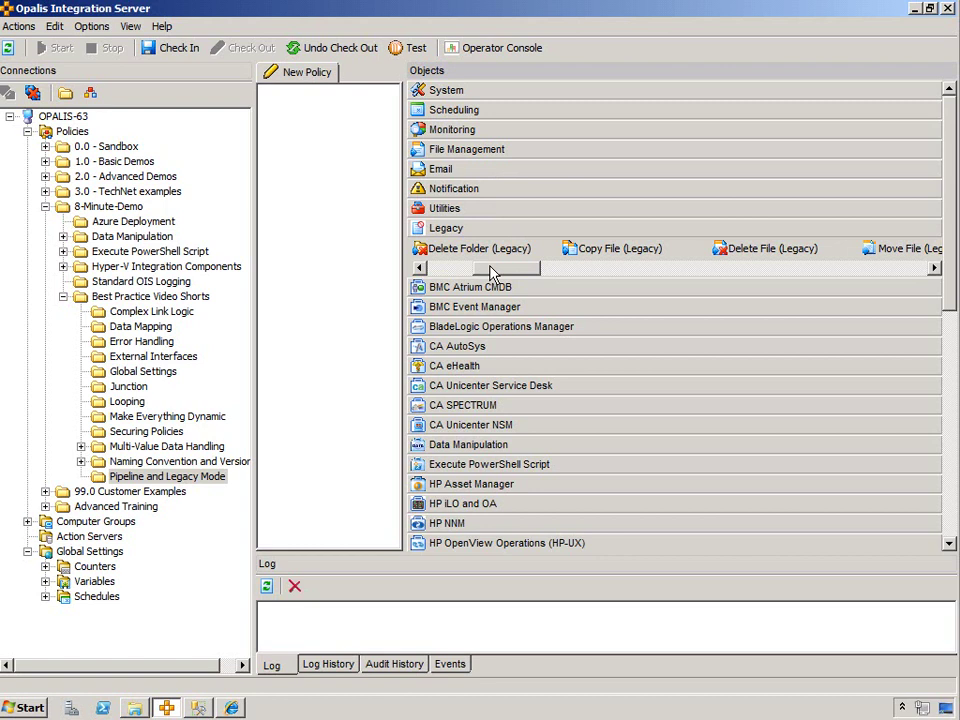
drag(490, 272, 895, 276)
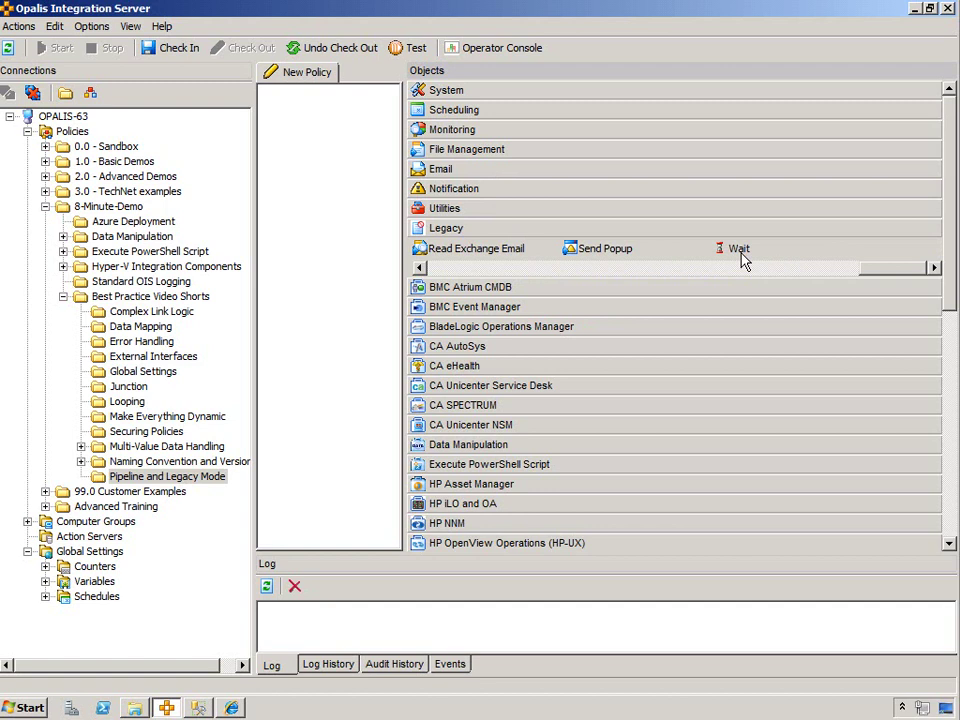
click(605, 248)
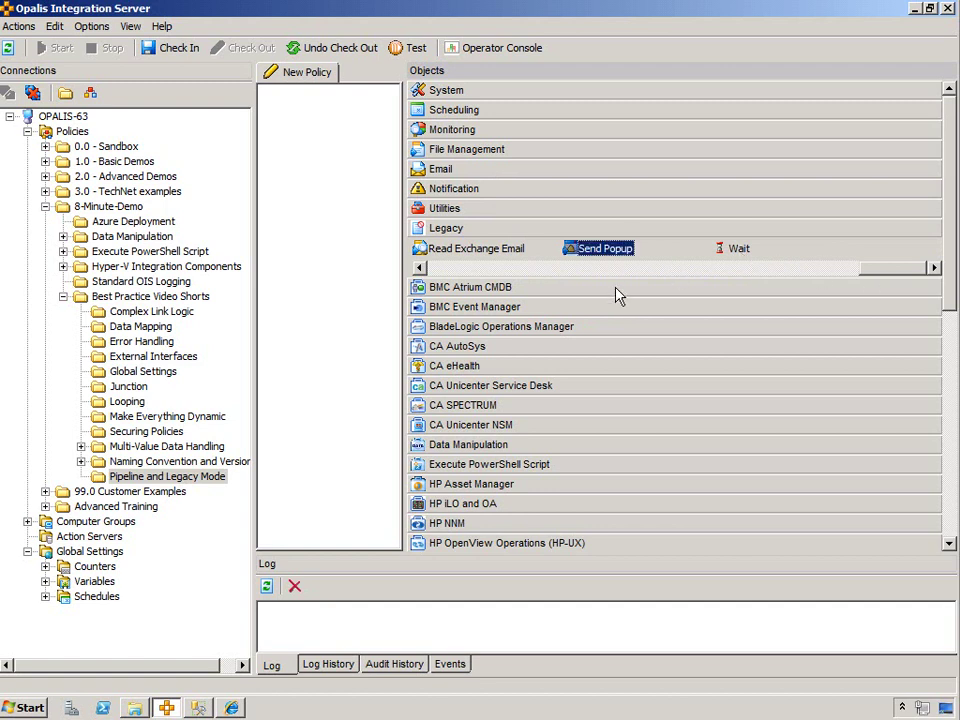
drag(867, 277, 846, 279)
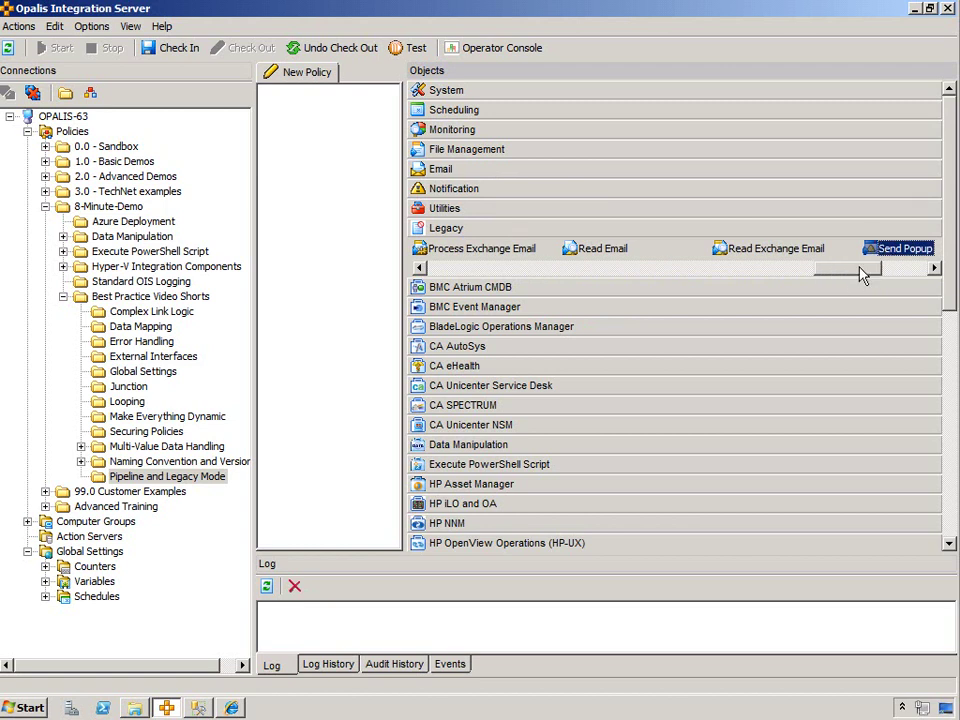
- Scroll the Legacy row back to its start and drag the splitter to widen the policy canvas
drag(857, 278, 843, 279)
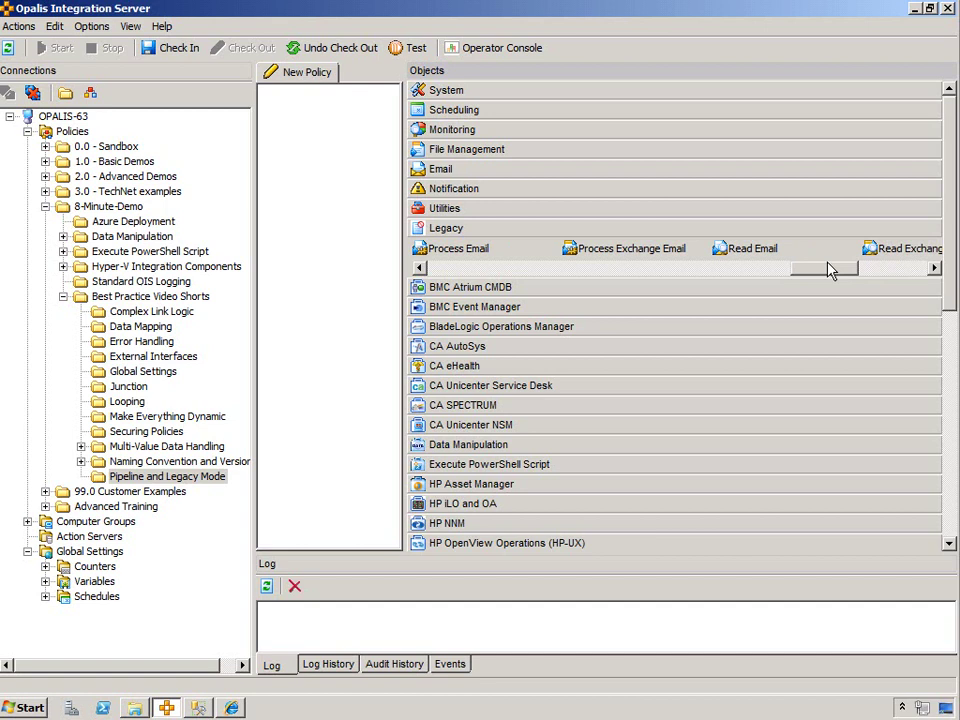
drag(828, 270, 786, 279)
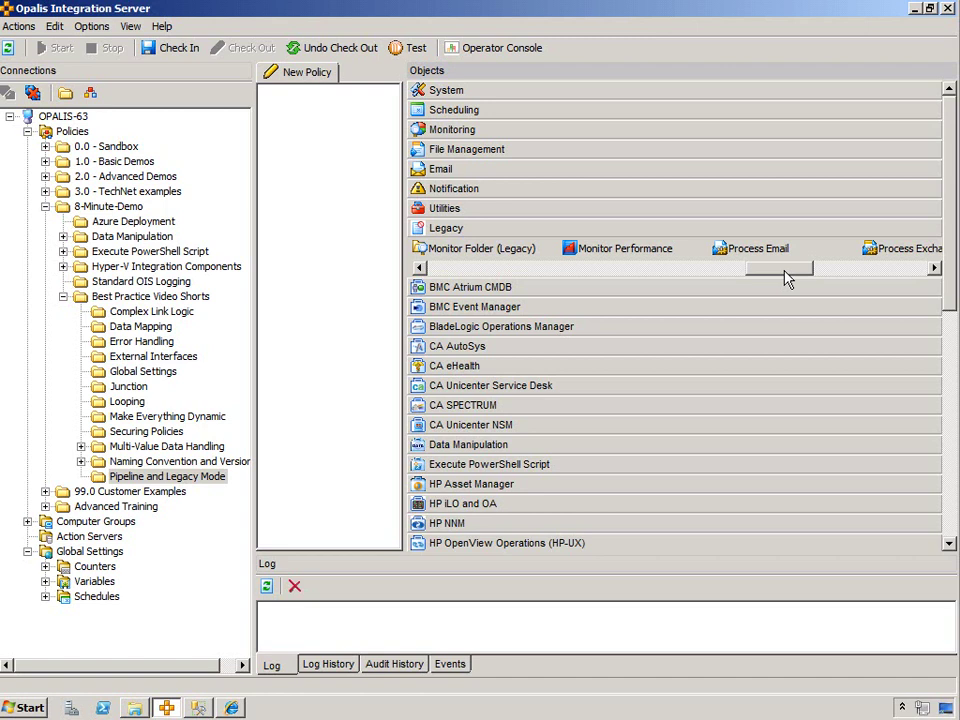
drag(780, 273, 763, 270)
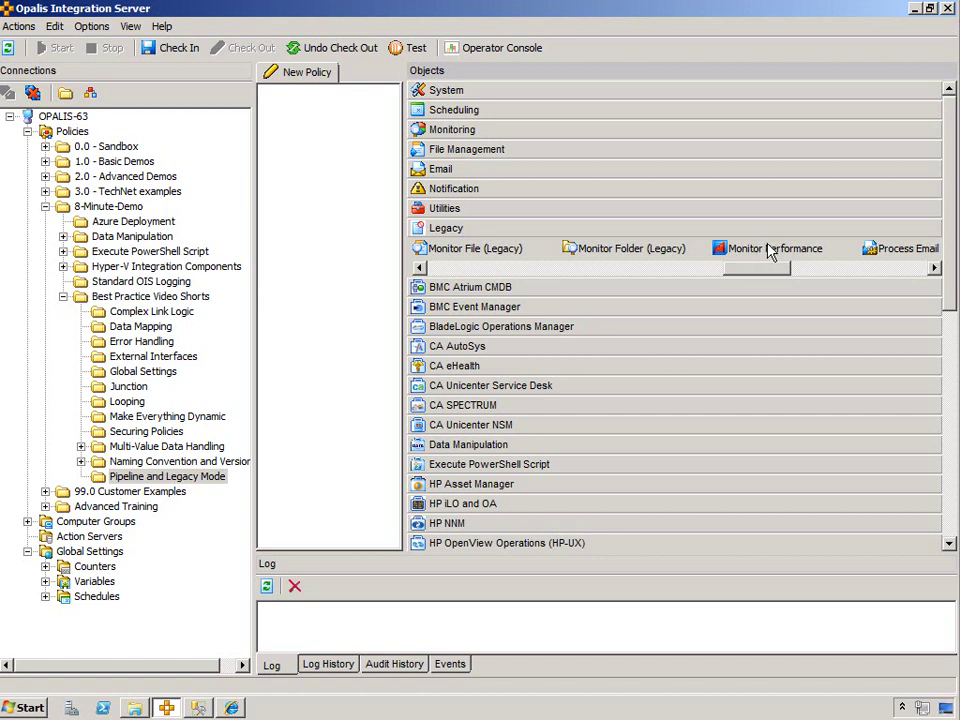
drag(762, 268, 681, 268)
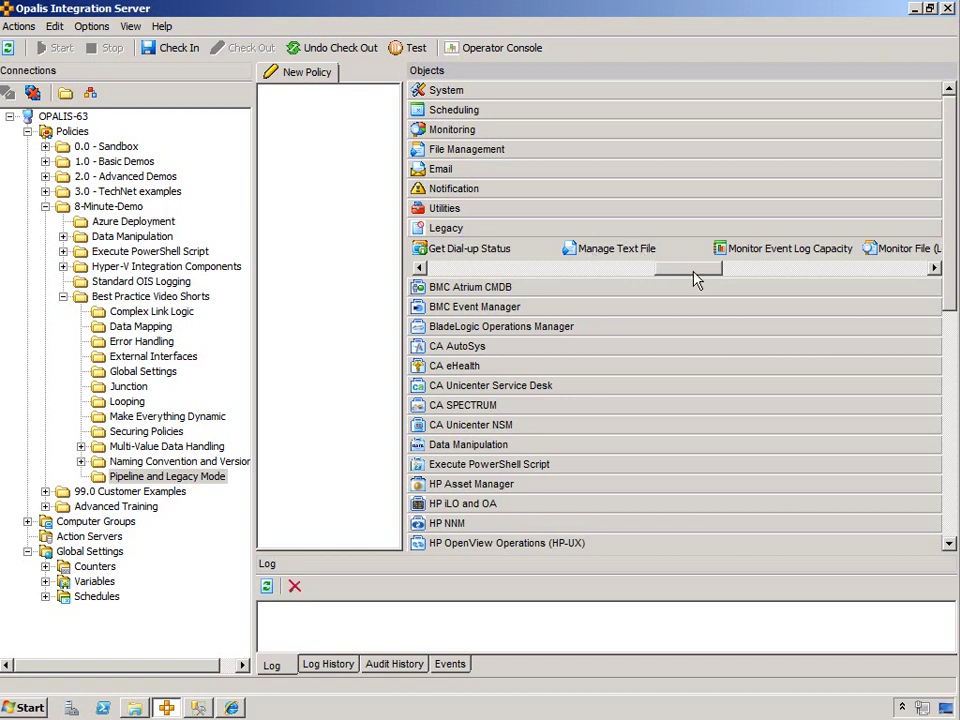
scroll(686, 272, left, 2)
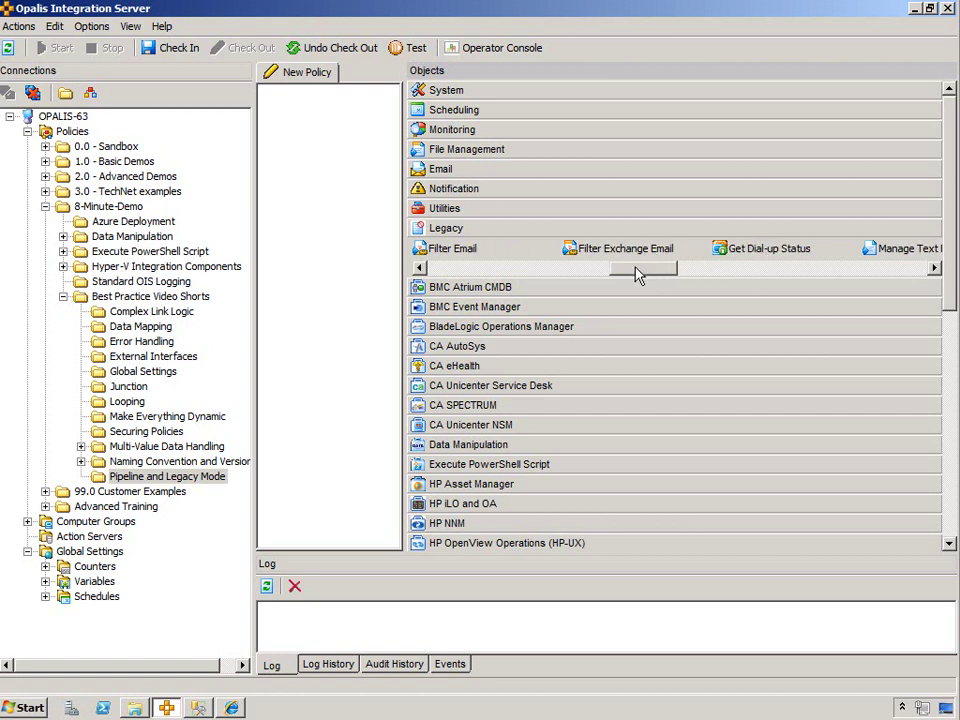
scroll(604, 272, left, 1)
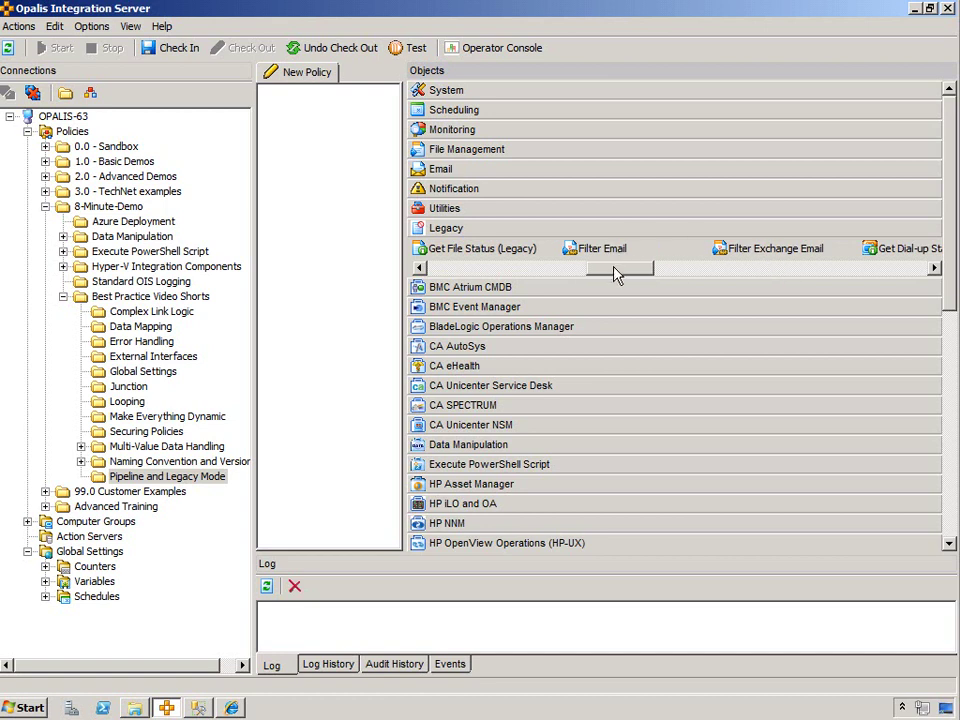
drag(617, 280, 778, 266)
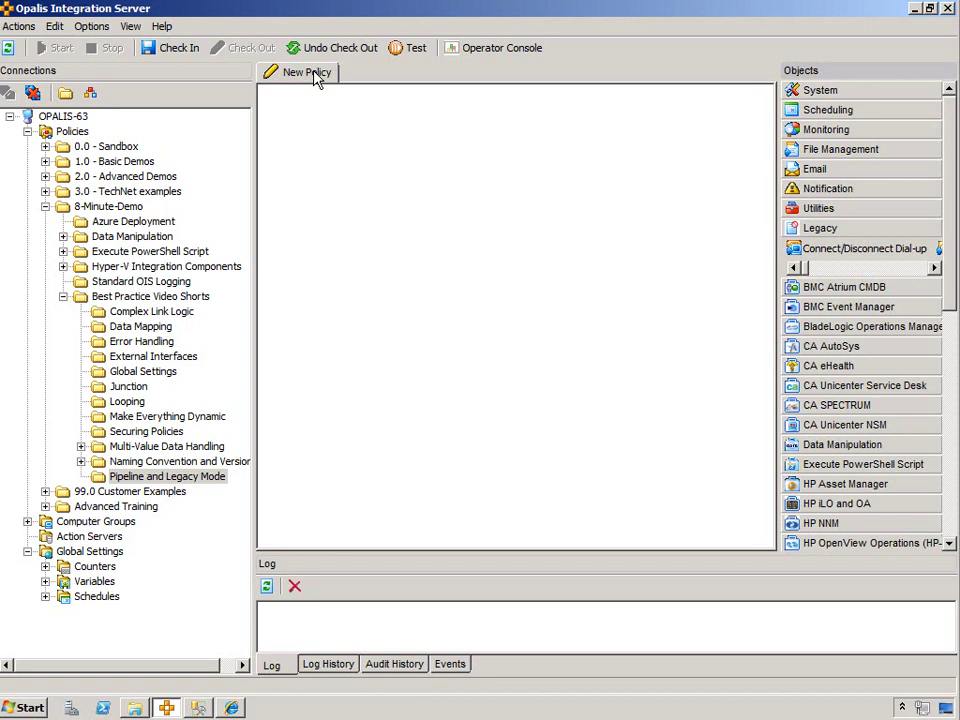
- Turn off Run in pipeline mode in the New Policy's Run Behavior properties
right_click(315, 79)
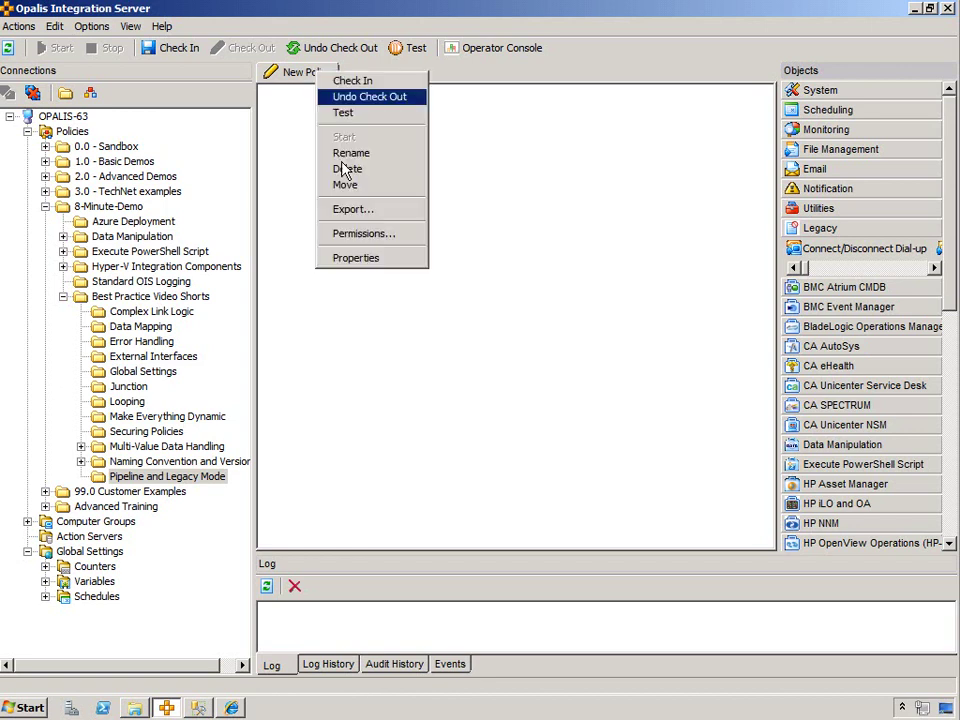
click(356, 256)
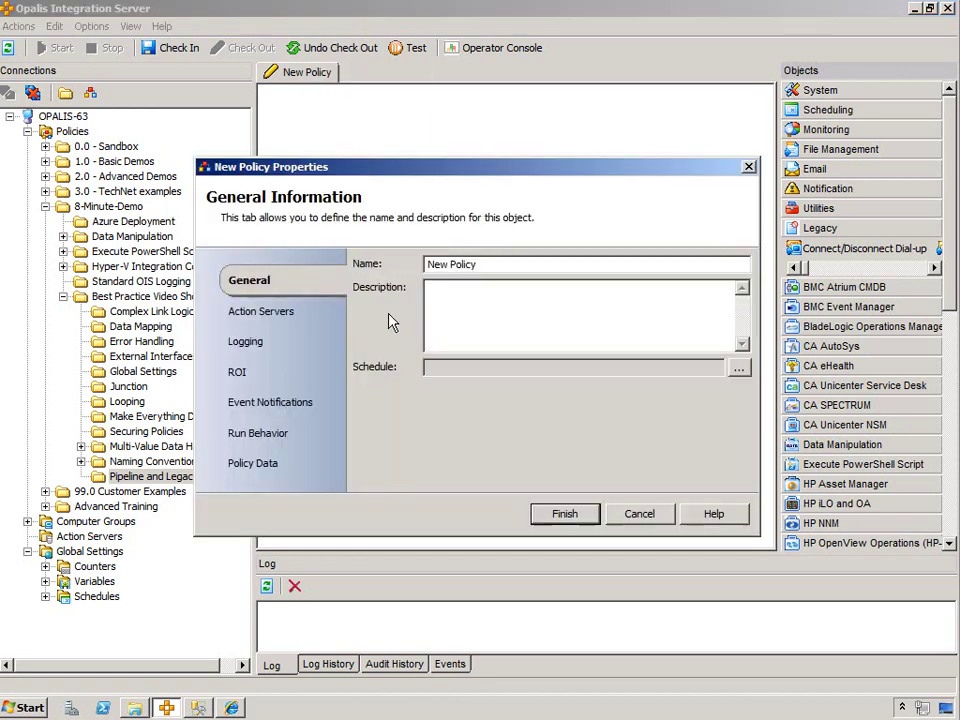
click(257, 433)
click(377, 363)
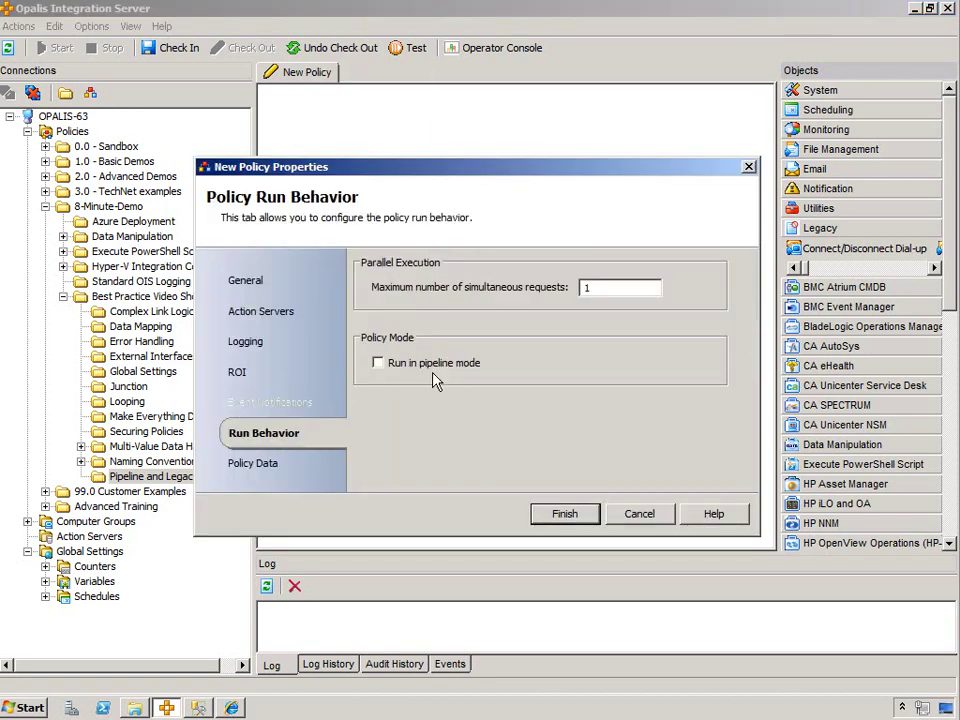
click(563, 518)
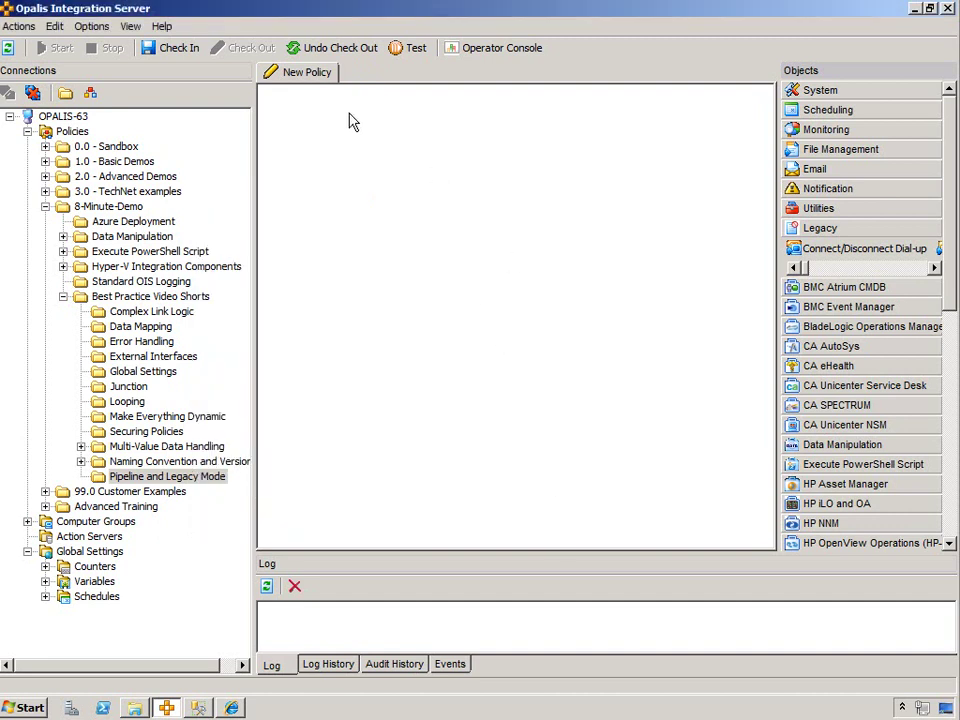
- Rename the policy to 'Legacy Policy'
right_click(310, 73)
click(345, 156)
text(Legacy Policy)
key(Return)
- Build a workflow of Custom Start linked to Run Program, then Send Platform Event
scroll(957, 262, down, 10)
click(880, 484)
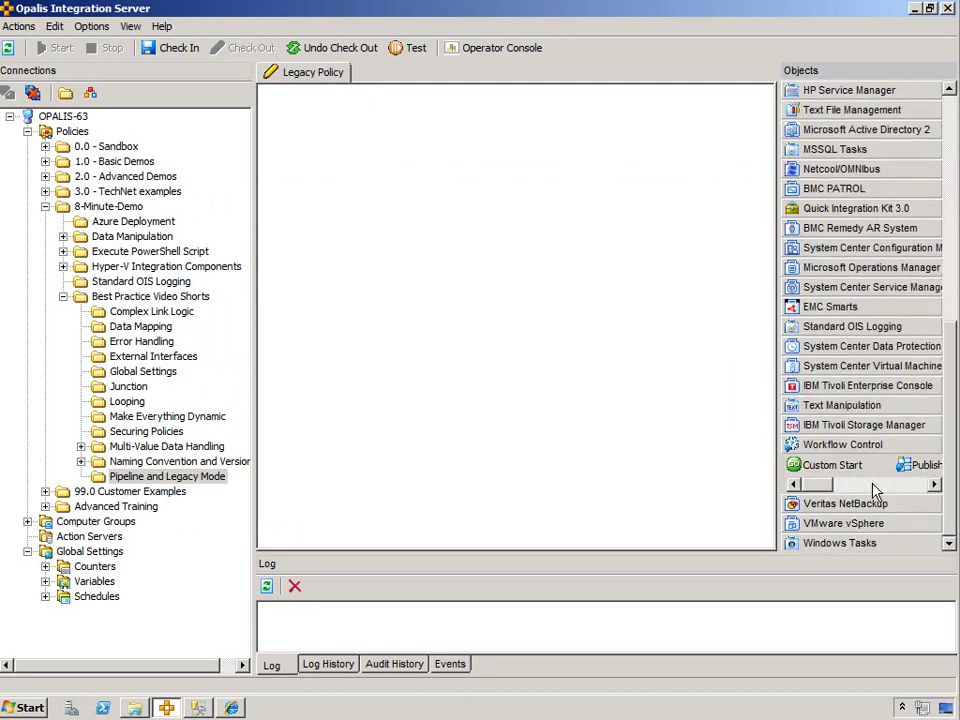
drag(830, 467, 320, 262)
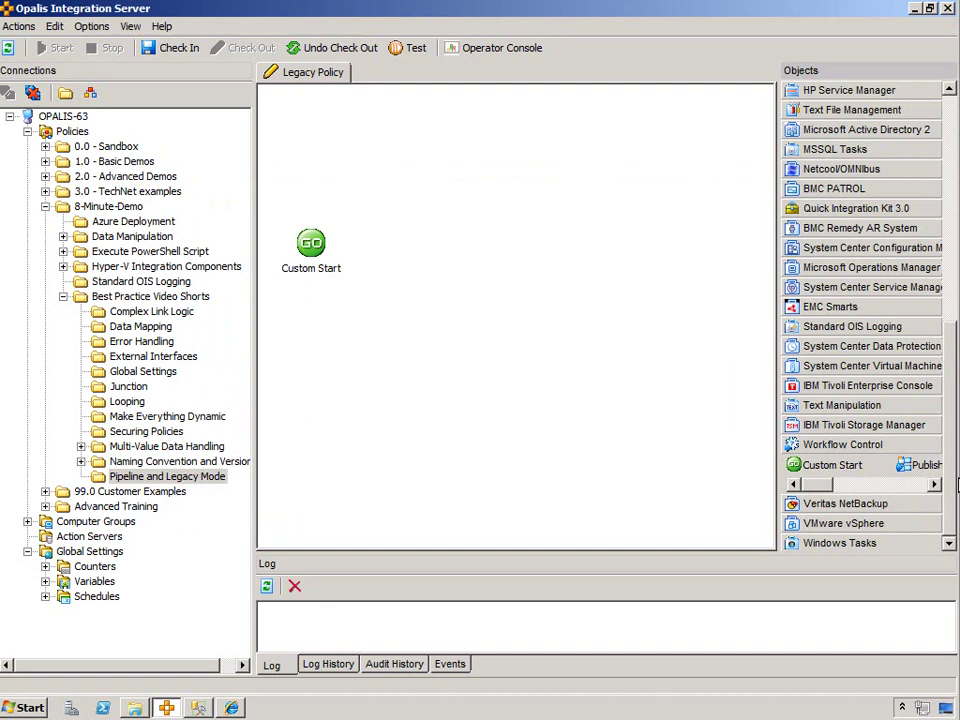
scroll(953, 450, up, 10)
drag(928, 110, 381, 247)
click(828, 228)
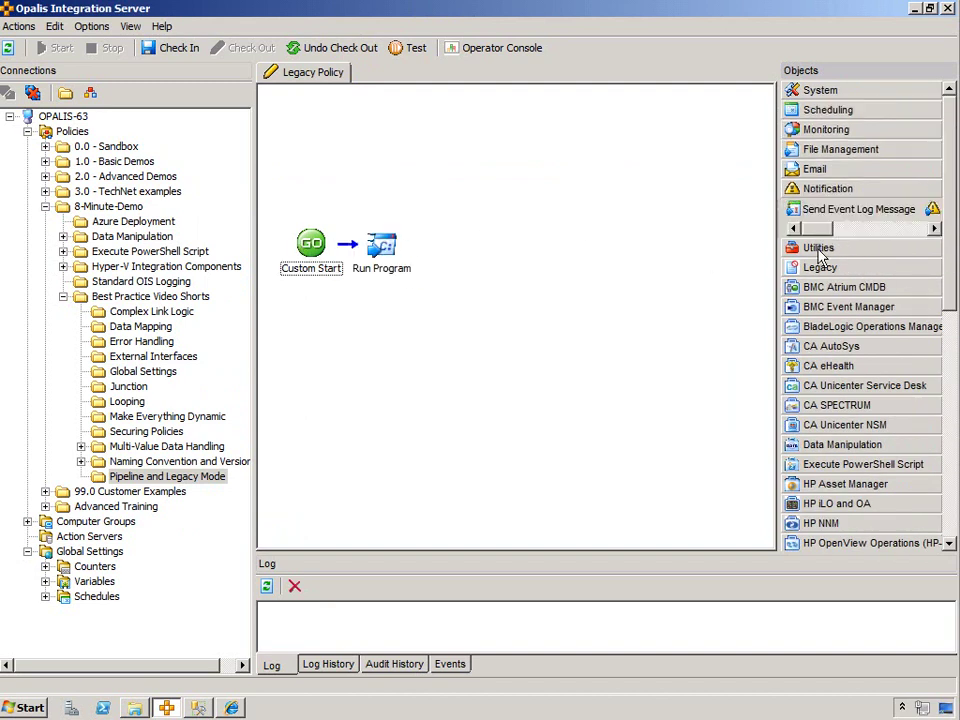
drag(932, 209, 470, 360)
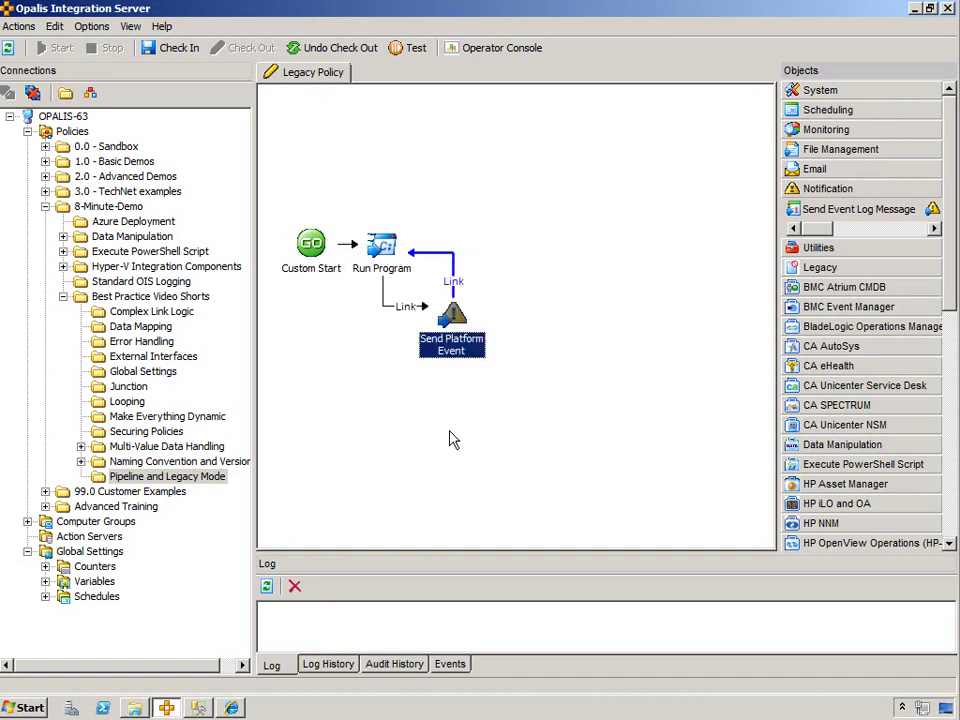
click(528, 402)
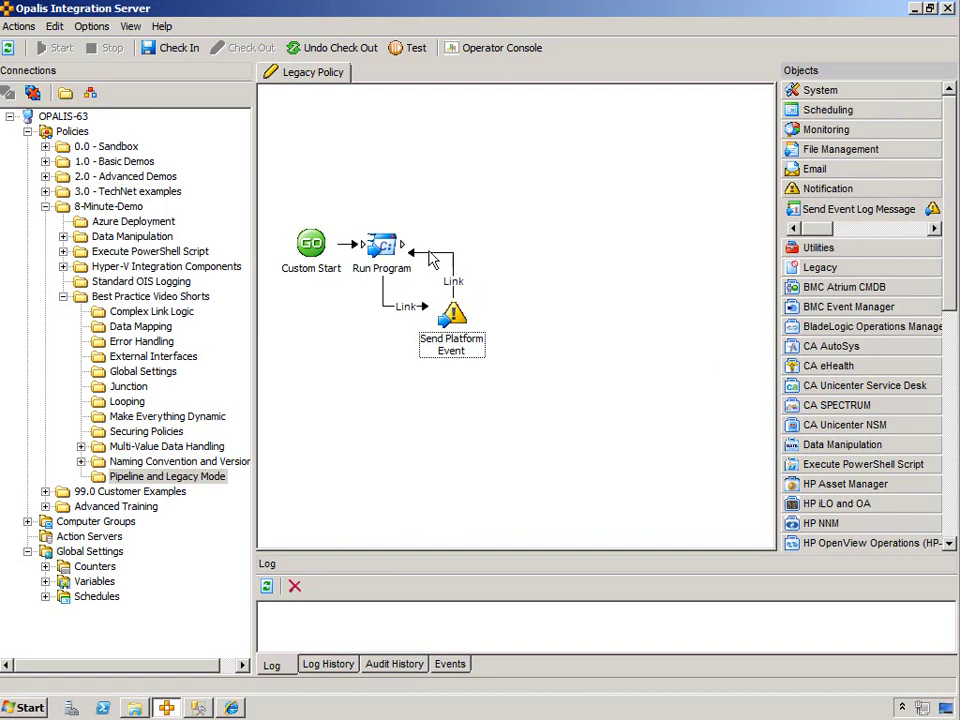
- Check in the Legacy Policy, inspect its three activities, and check it out again
click(196, 56)
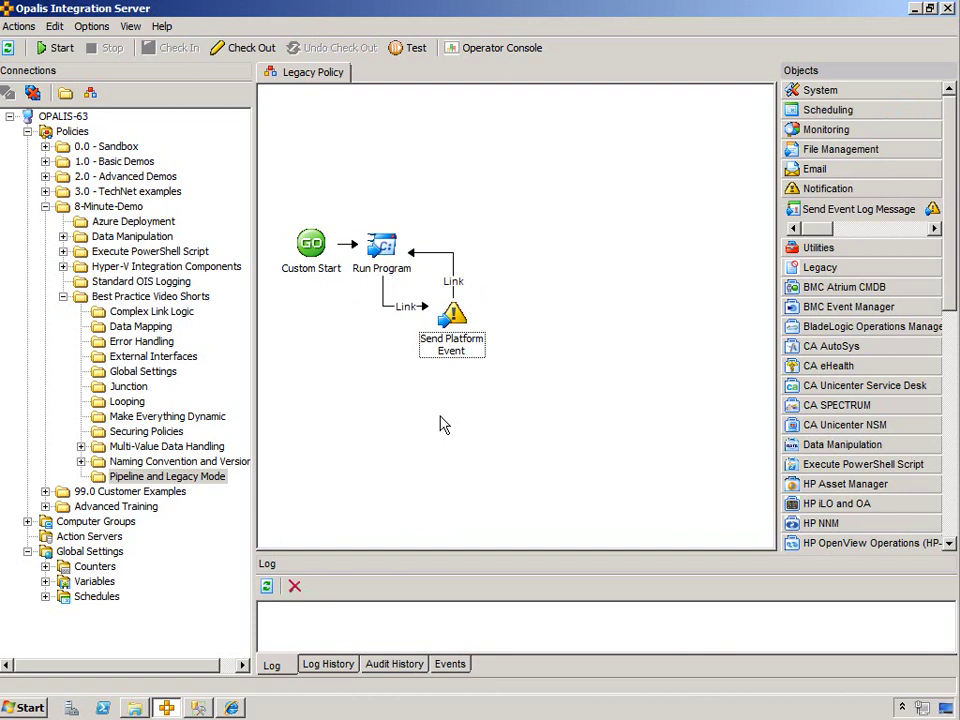
click(313, 247)
click(381, 248)
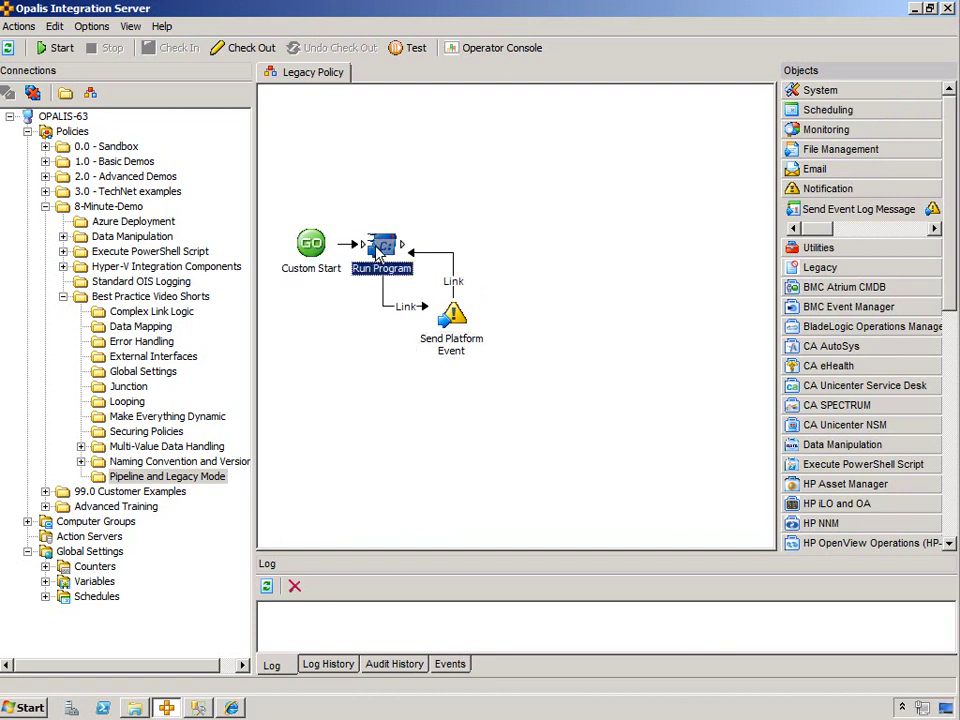
click(451, 316)
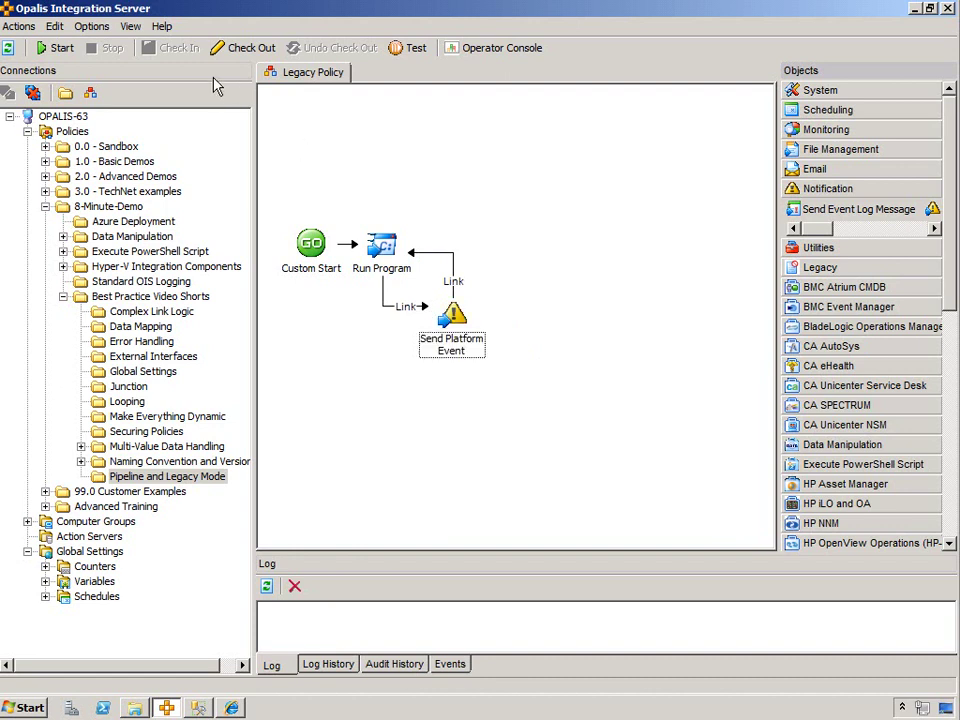
click(218, 47)
- Enable Run in pipeline mode for Legacy Policy and dismiss the cycle warning on check-in
right_click(308, 85)
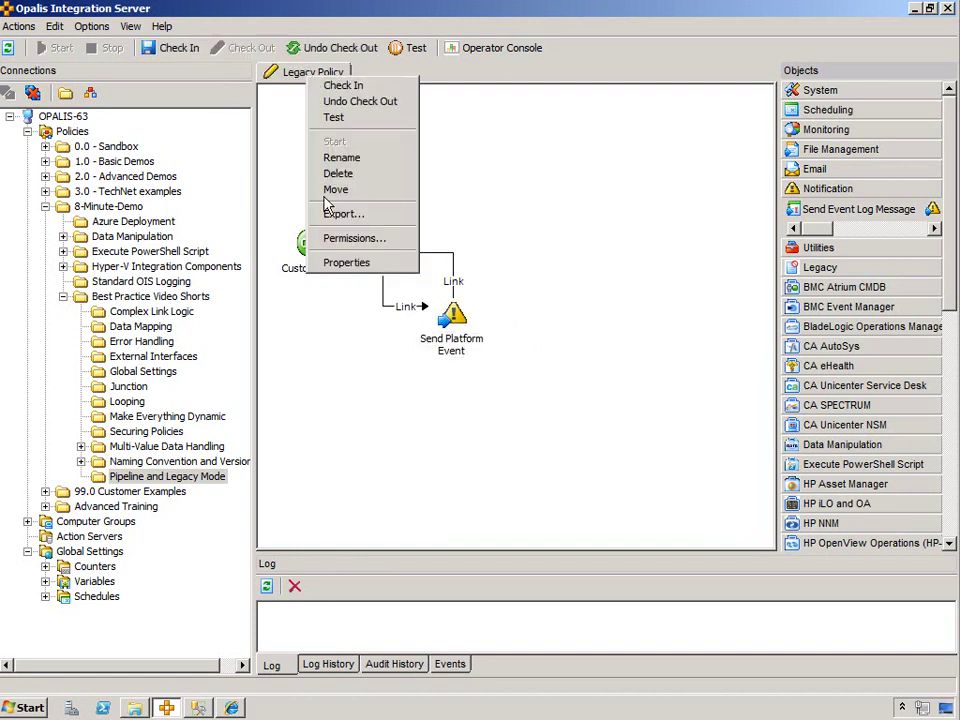
click(338, 262)
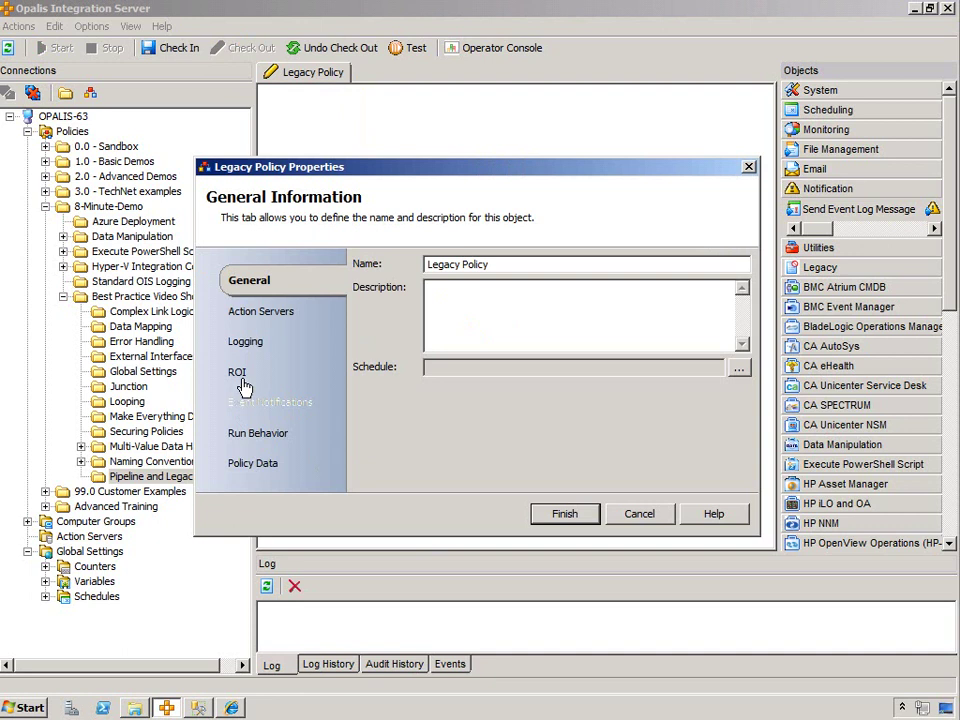
click(260, 433)
click(447, 366)
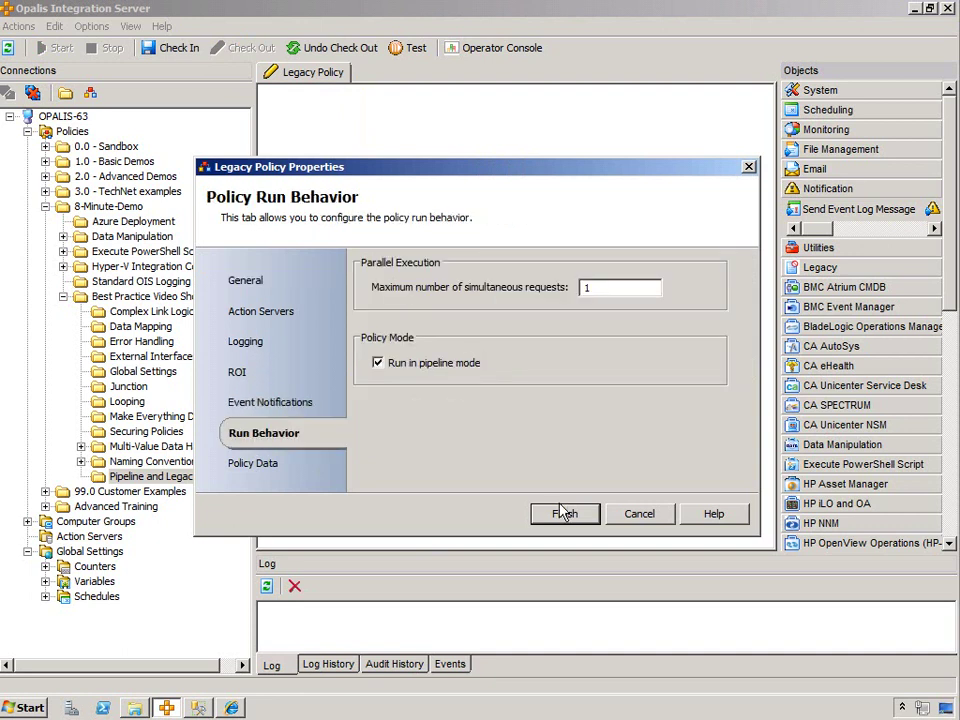
click(565, 514)
click(185, 50)
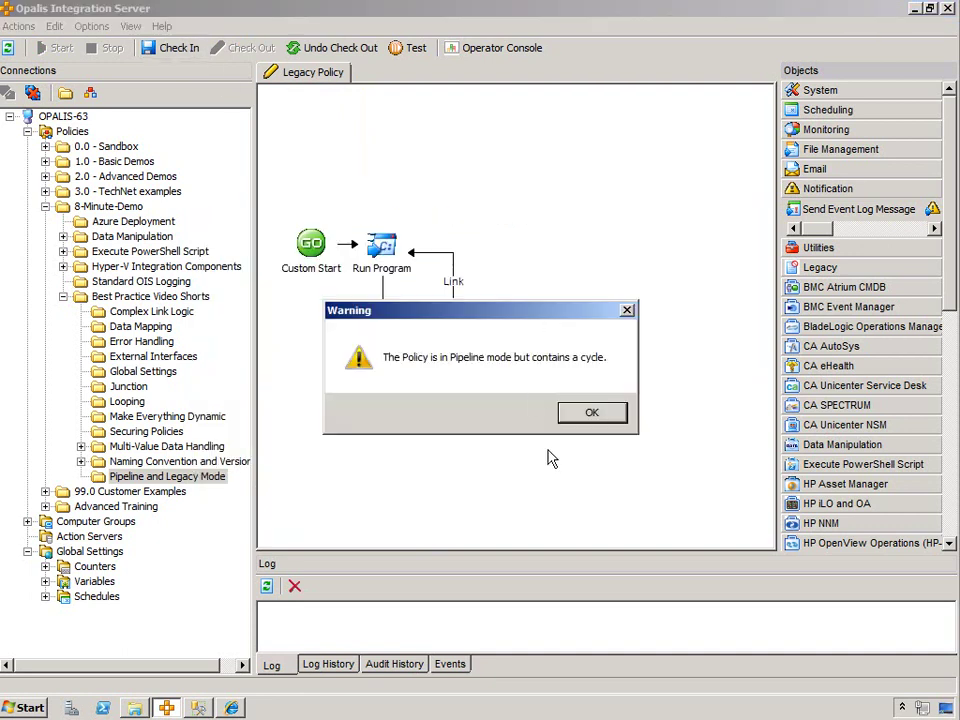
click(590, 421)
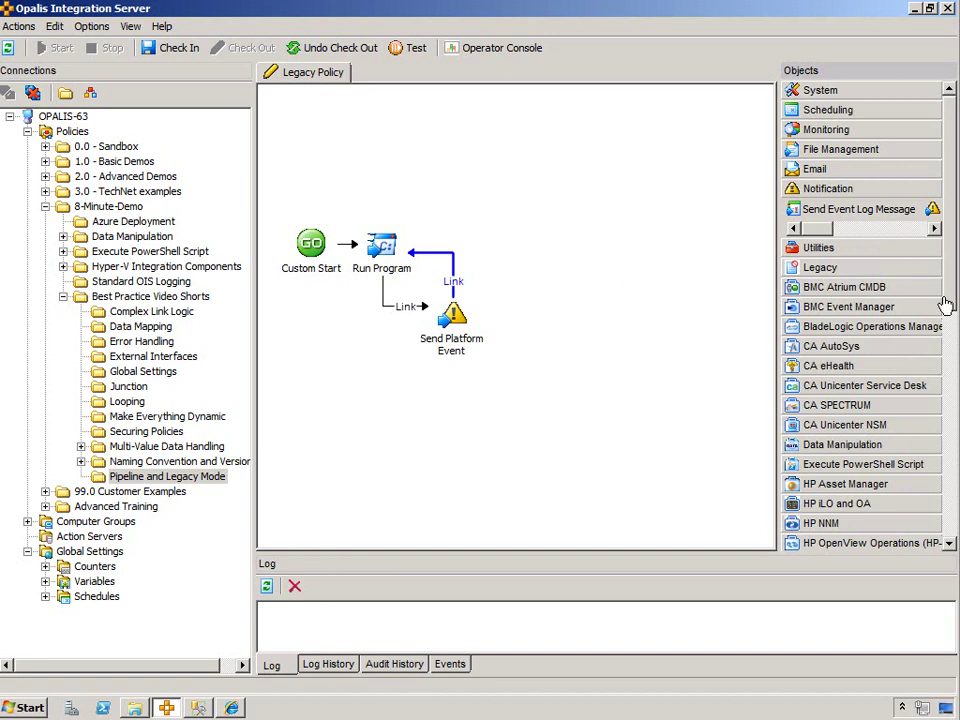
- Add a Trigger Policy activity from Workflow Control after Send Platform Event
drag(945, 304, 949, 567)
click(832, 484)
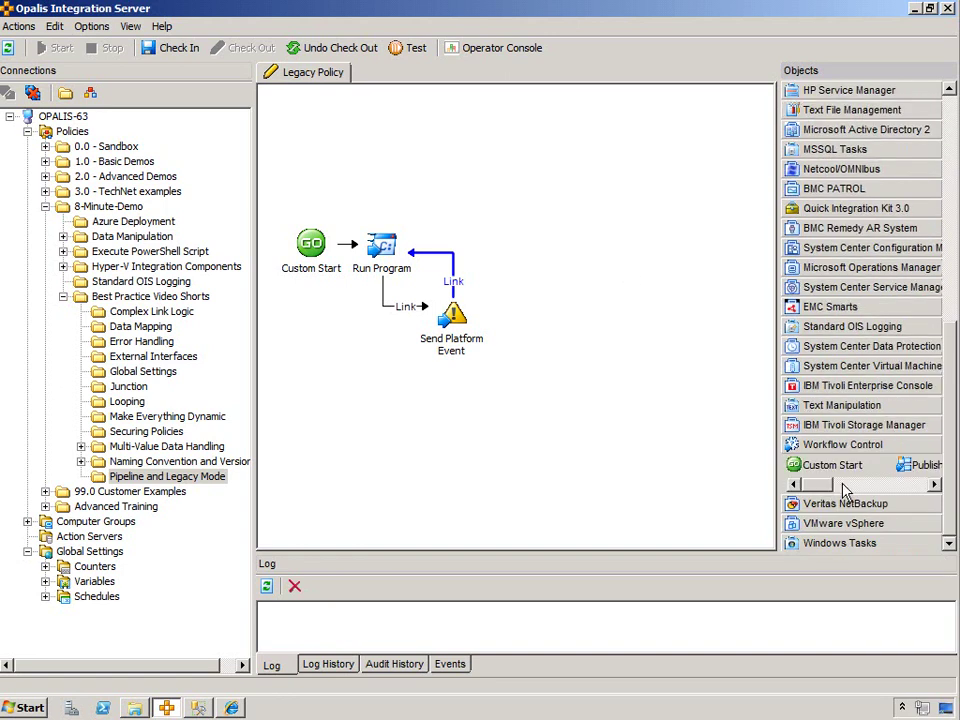
drag(912, 466, 452, 250)
drag(532, 320, 524, 250)
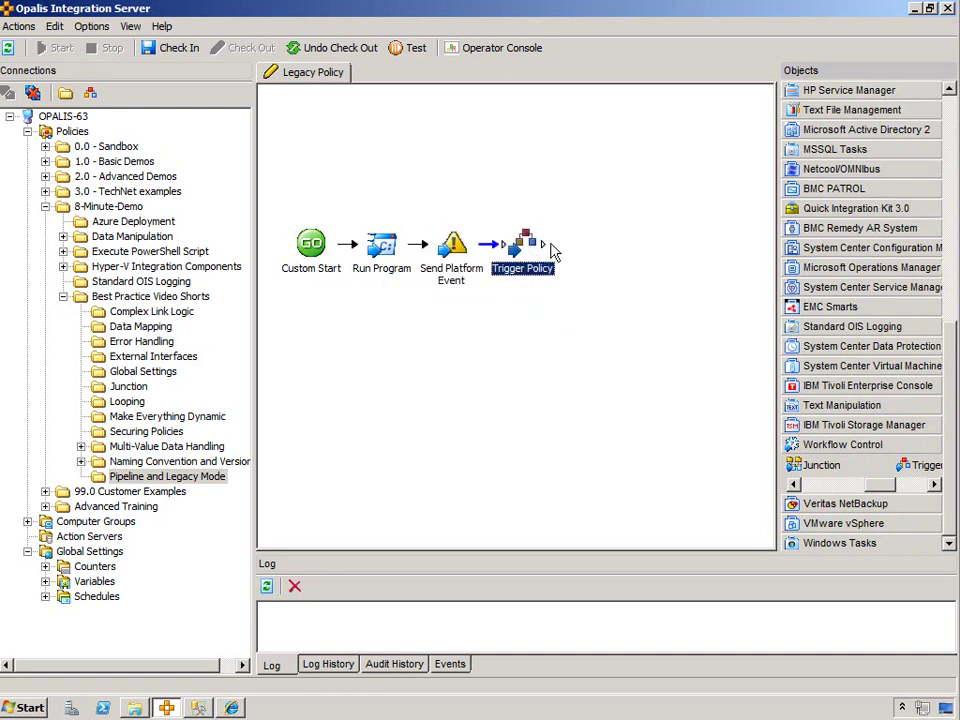
- Set the Trigger Policy activity to start Legacy Policy
click(317, 259)
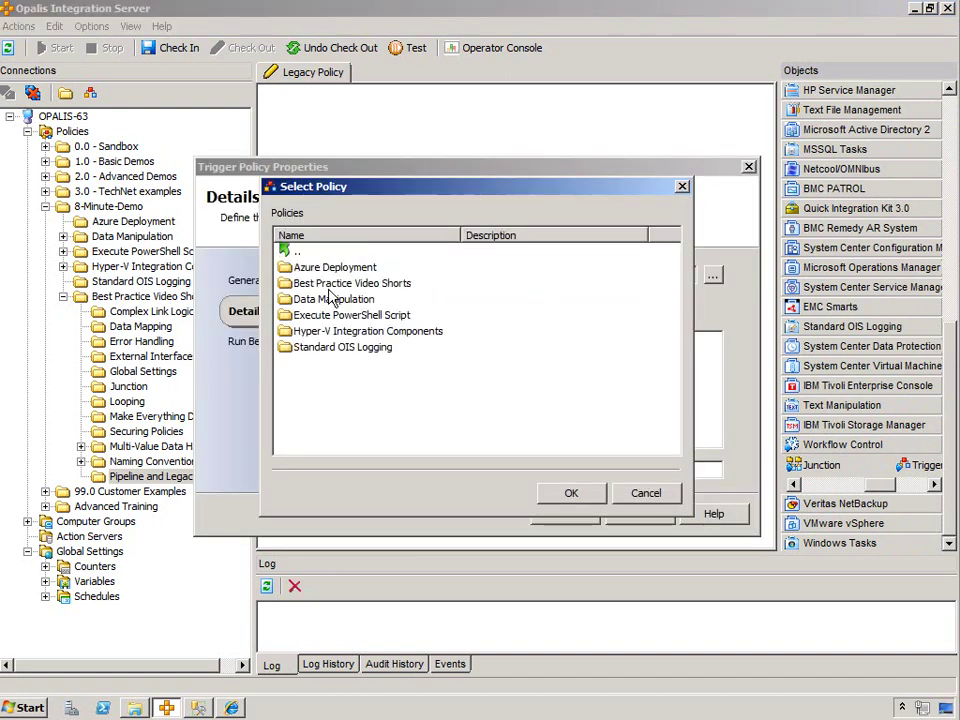
click(306, 281)
double_click(306, 281)
click(317, 270)
click(570, 493)
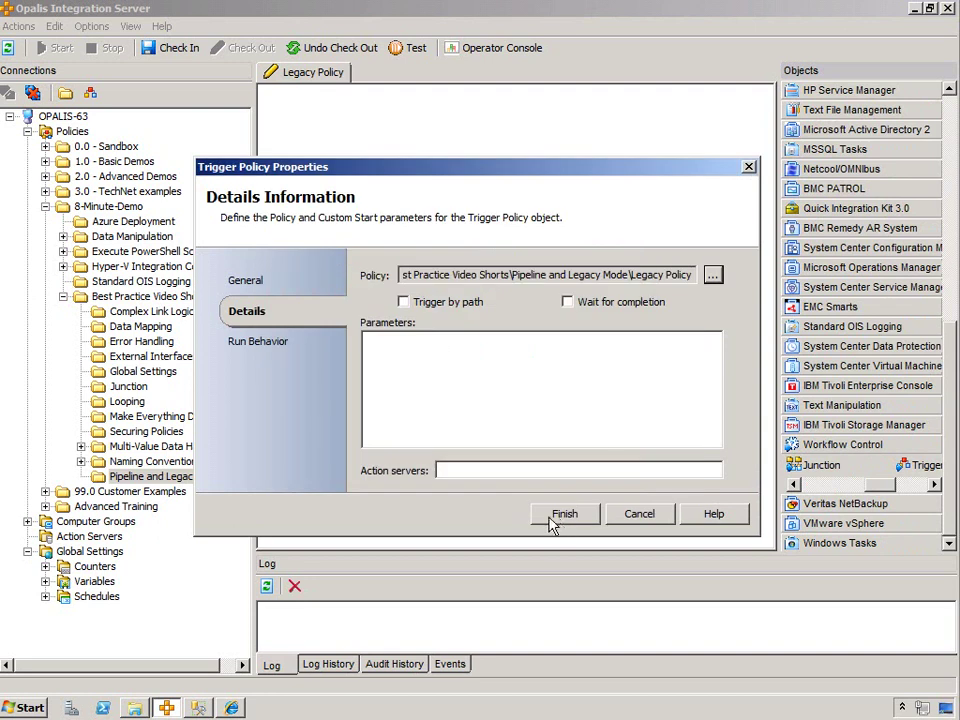
click(552, 516)
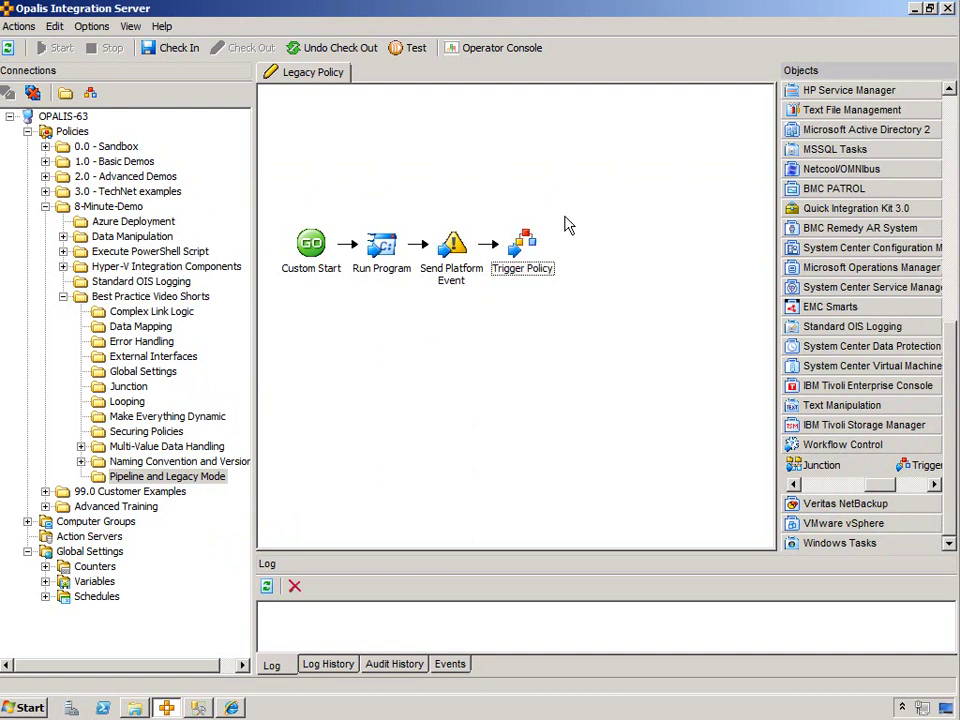
right_click(290, 73)
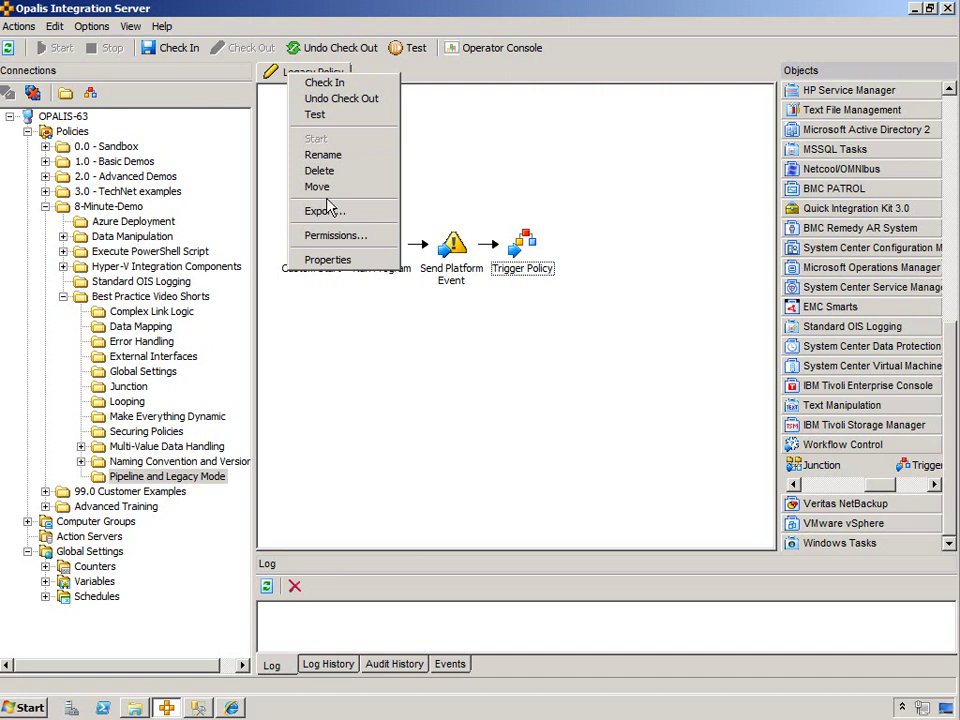
- Rename the policy to 'Pipeline Policy' and create a second, empty policy
click(322, 155)
text(Pipeline Po)
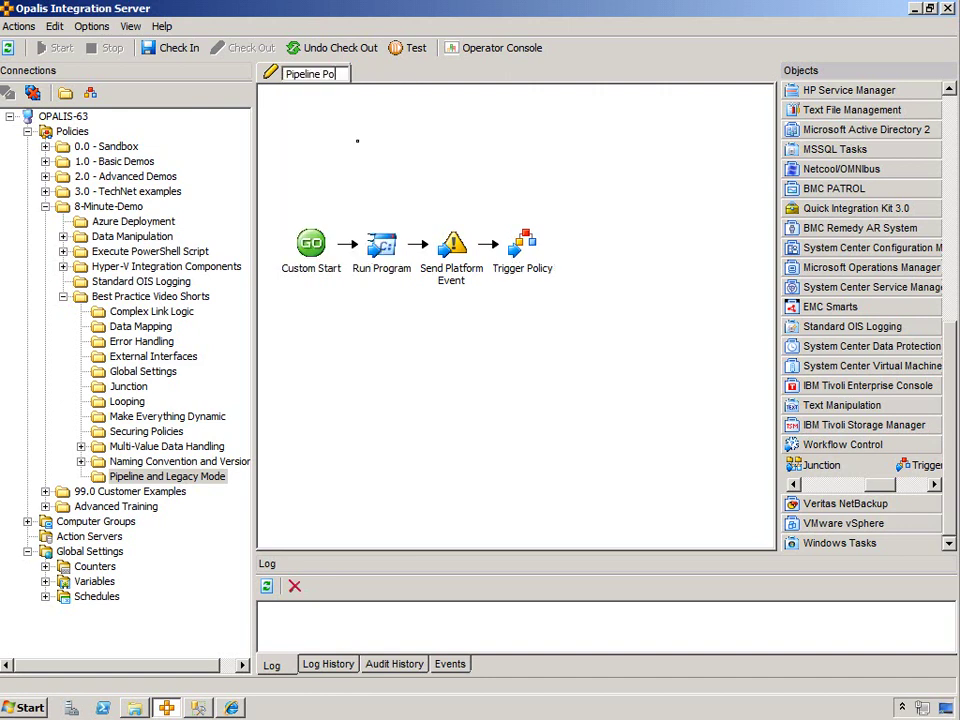
text(licy)
key(Return)
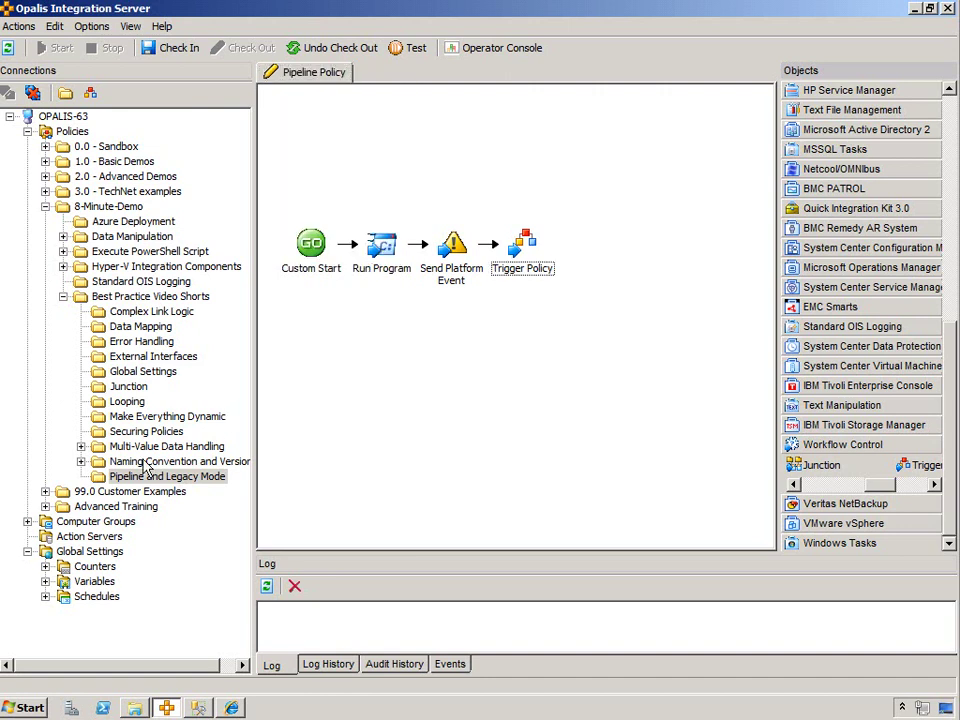
click(90, 94)
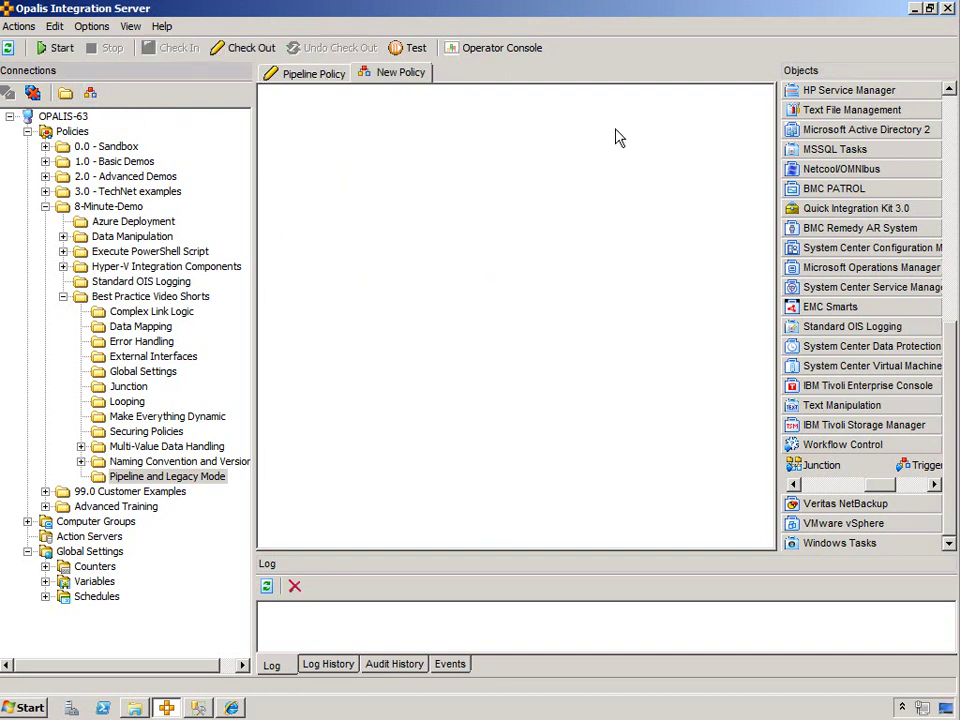
- Add a Read Email activity from the Legacy objects to the new policy's canvas
drag(950, 455, 932, 160)
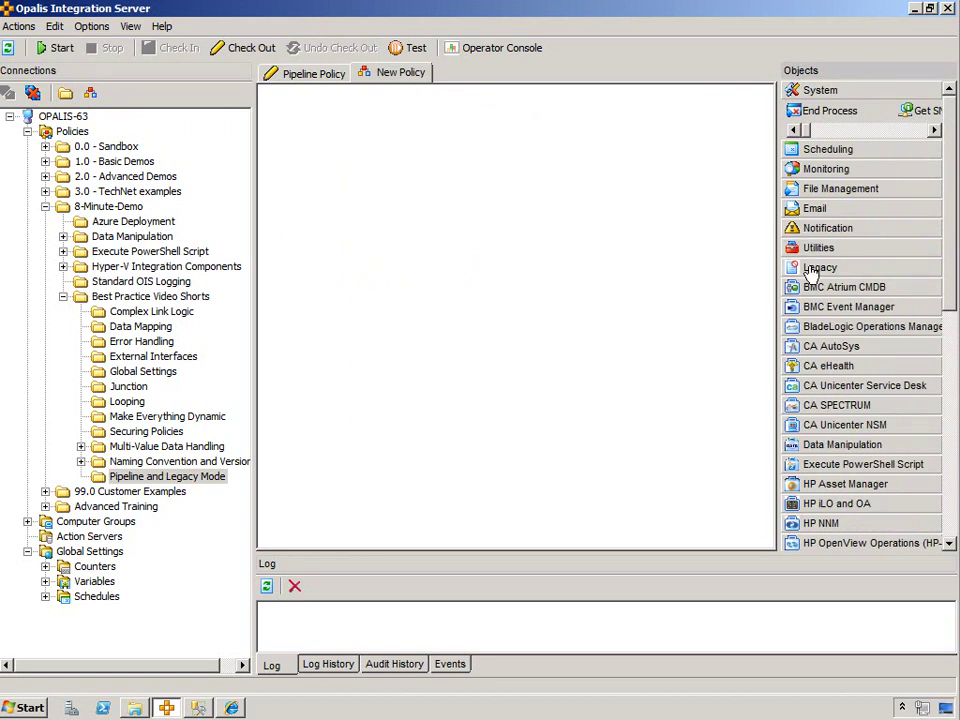
click(805, 265)
click(880, 269)
click(895, 269)
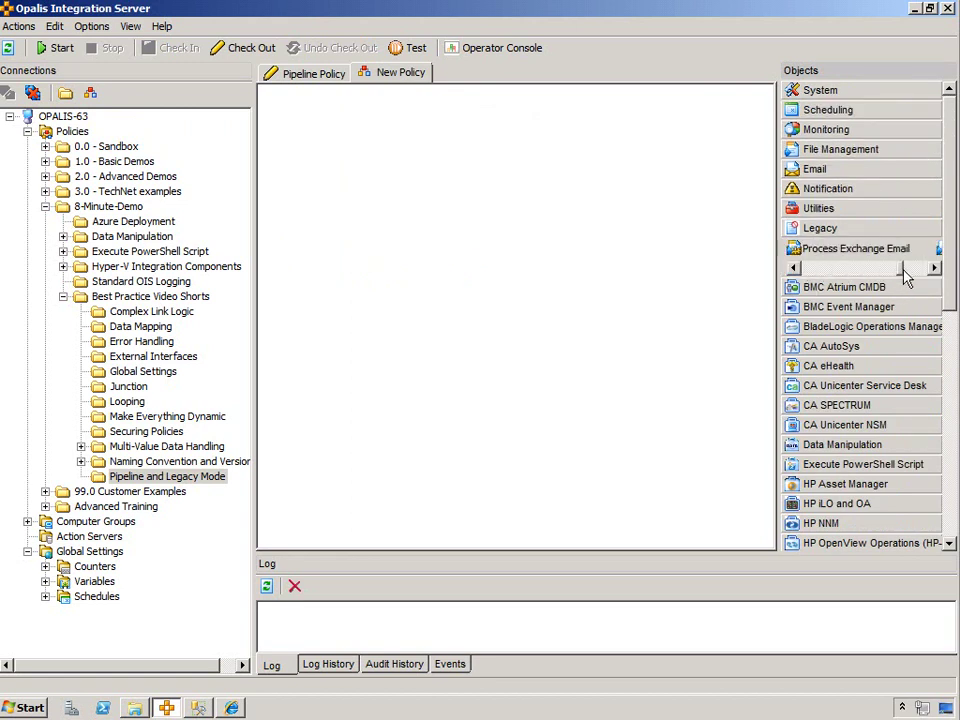
click(907, 269)
drag(853, 257, 311, 171)
- Review the new policy's Logging and Run Behavior properties and close them
right_click(400, 72)
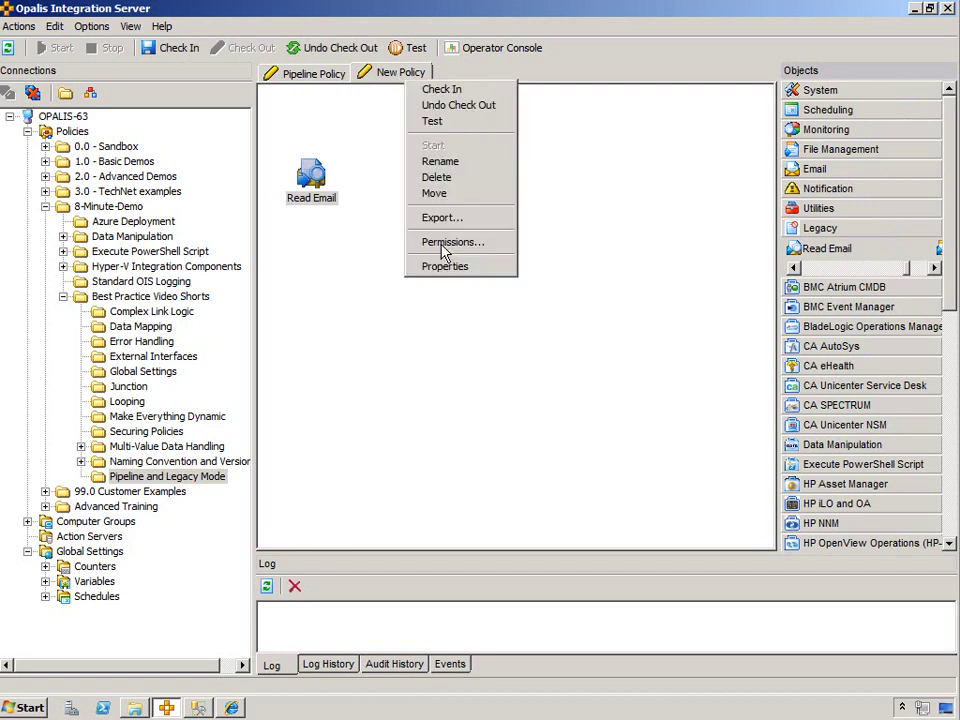
click(440, 265)
click(248, 342)
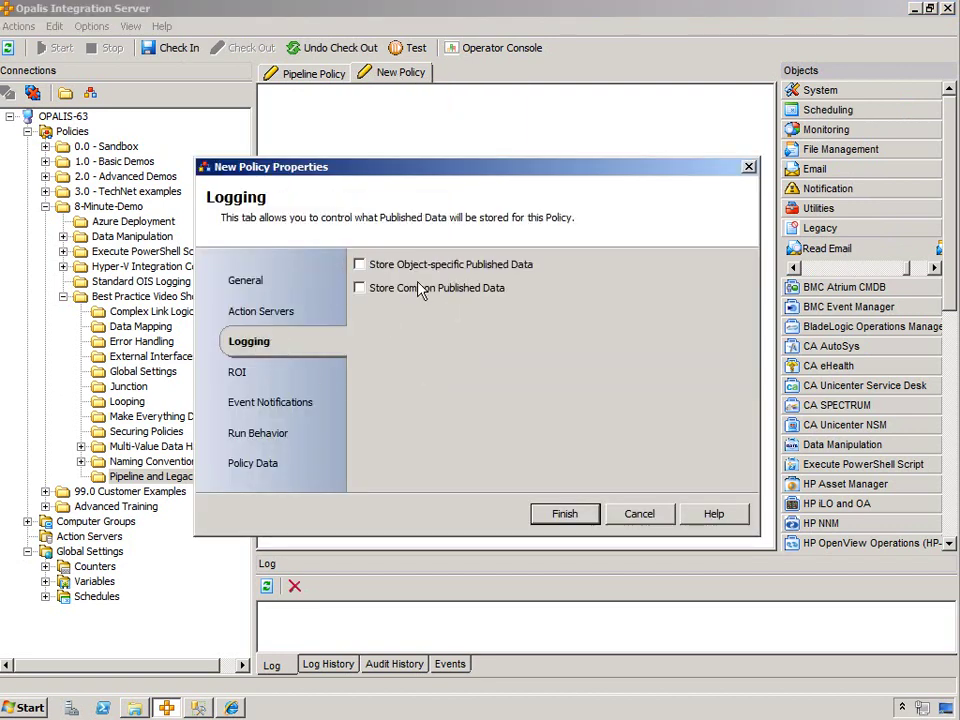
click(262, 433)
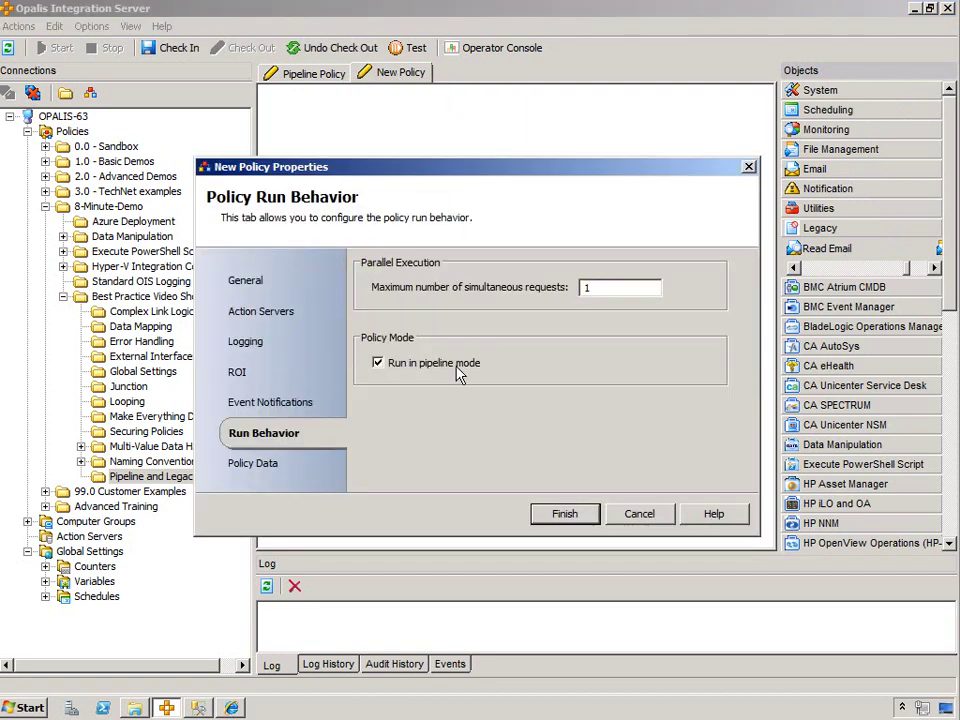
click(565, 513)
drag(950, 222, 950, 440)
click(843, 484)
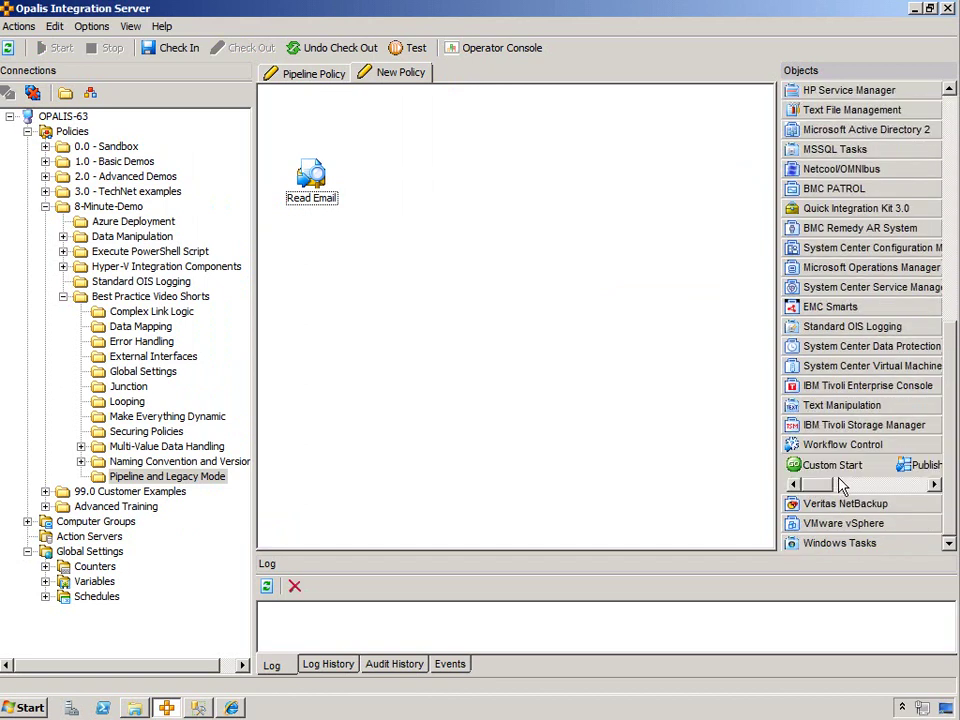
- Add a Trigger Policy after Read Email, targeting Pipeline Policy in 8-Minute-Demo > Best Practice Video Shorts > Pipeline and Legacy Mode
drag(830, 465, 381, 172)
click(312, 178)
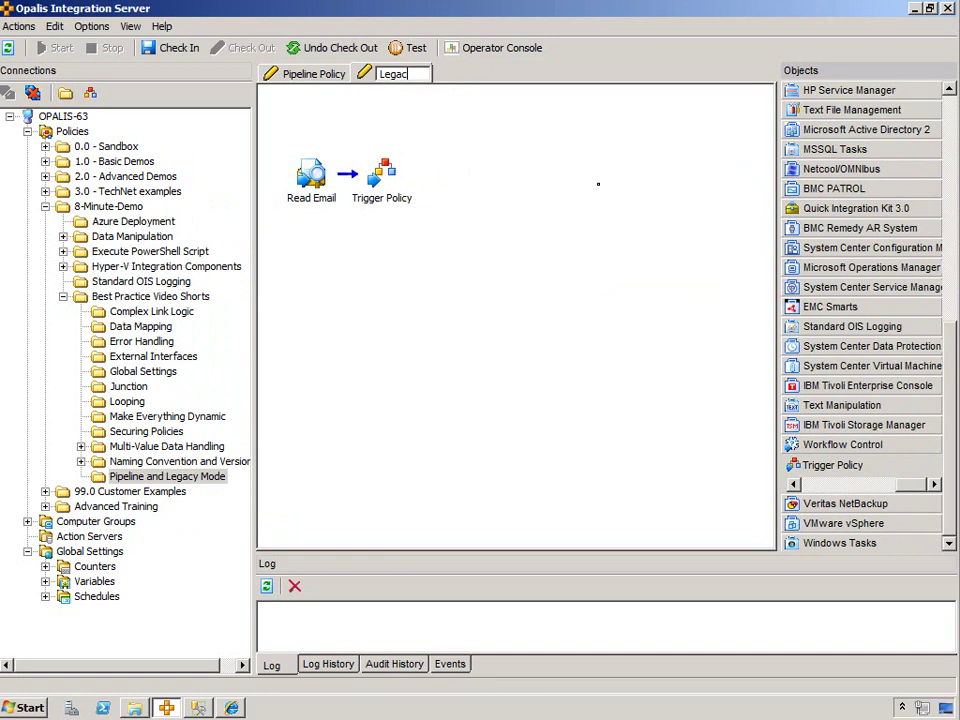
text(Policy)
double_click(399, 189)
click(712, 274)
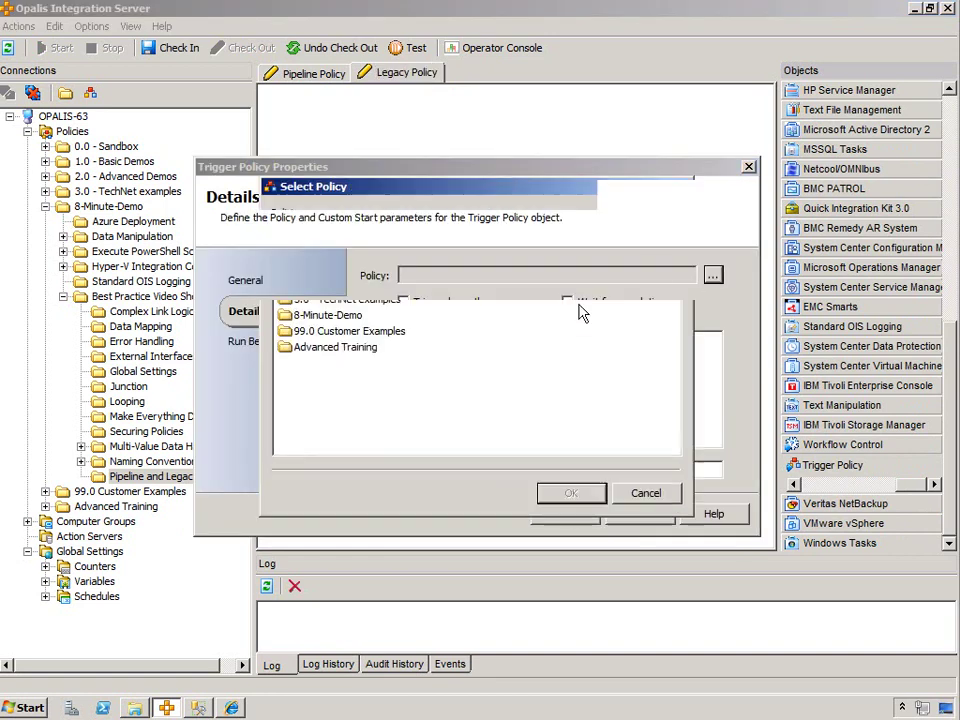
double_click(327, 315)
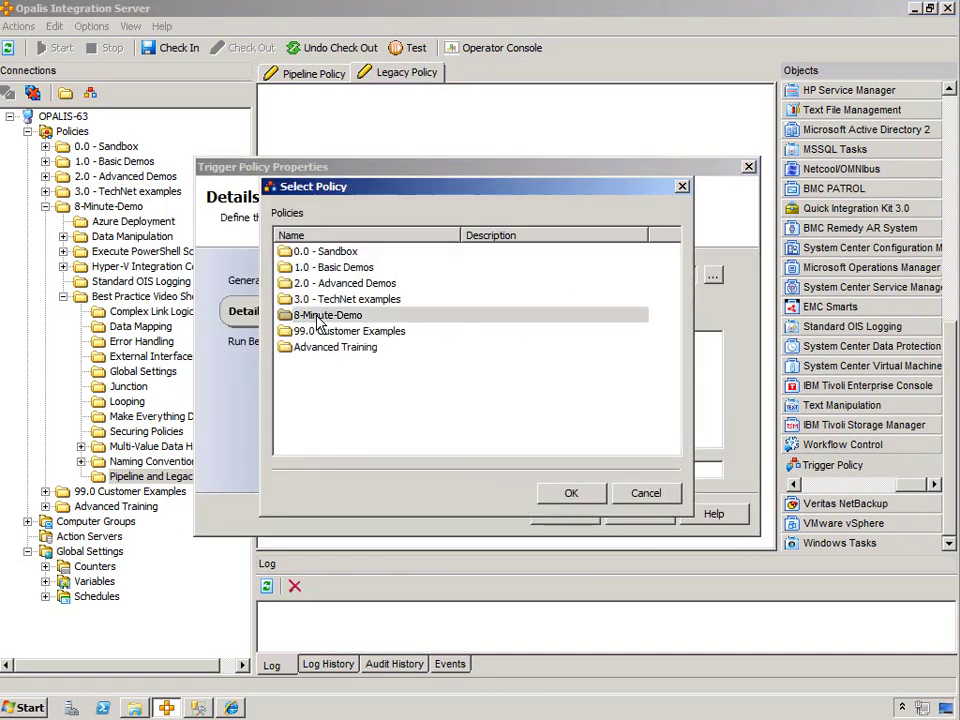
double_click(331, 284)
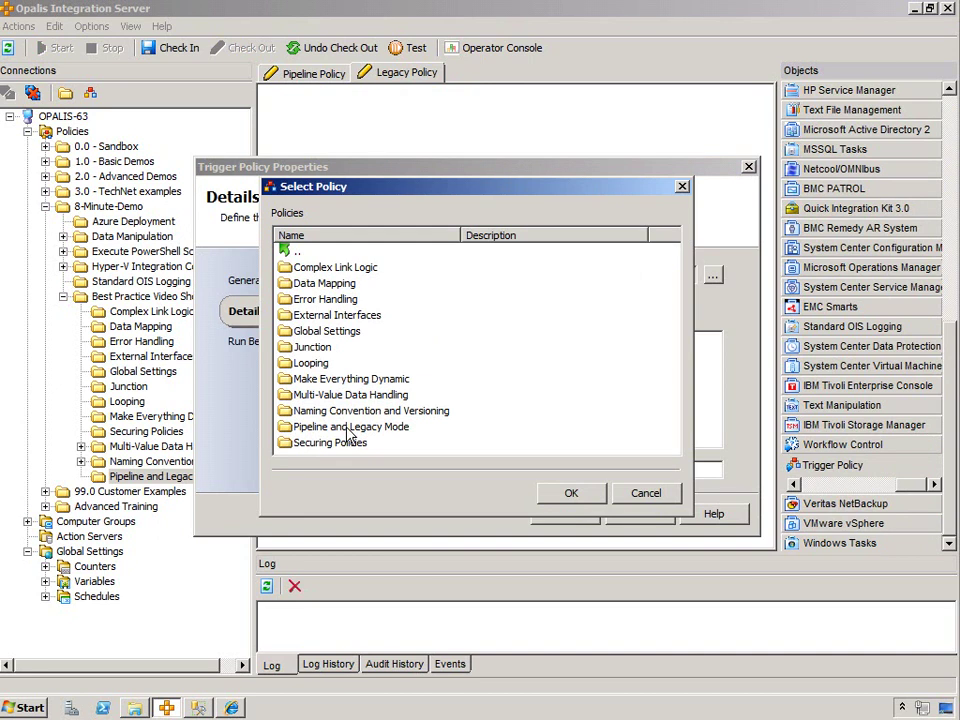
double_click(345, 426)
double_click(324, 266)
key(Return)
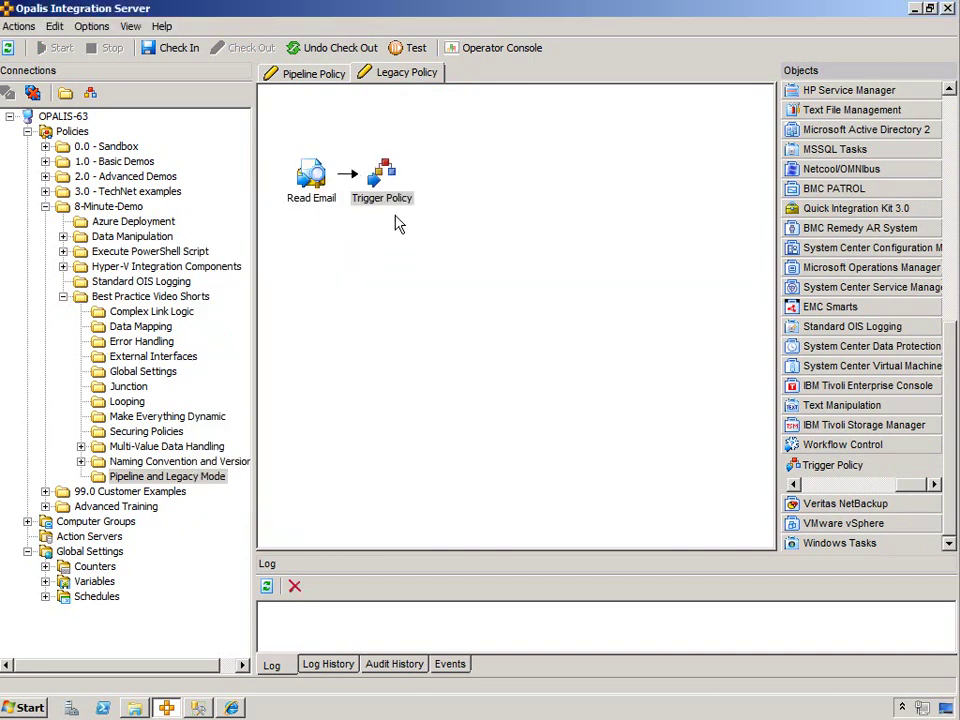
- Check in the changes, verify Trigger Policy points to Pipeline Policy, and check in Legacy Policy
click(176, 47)
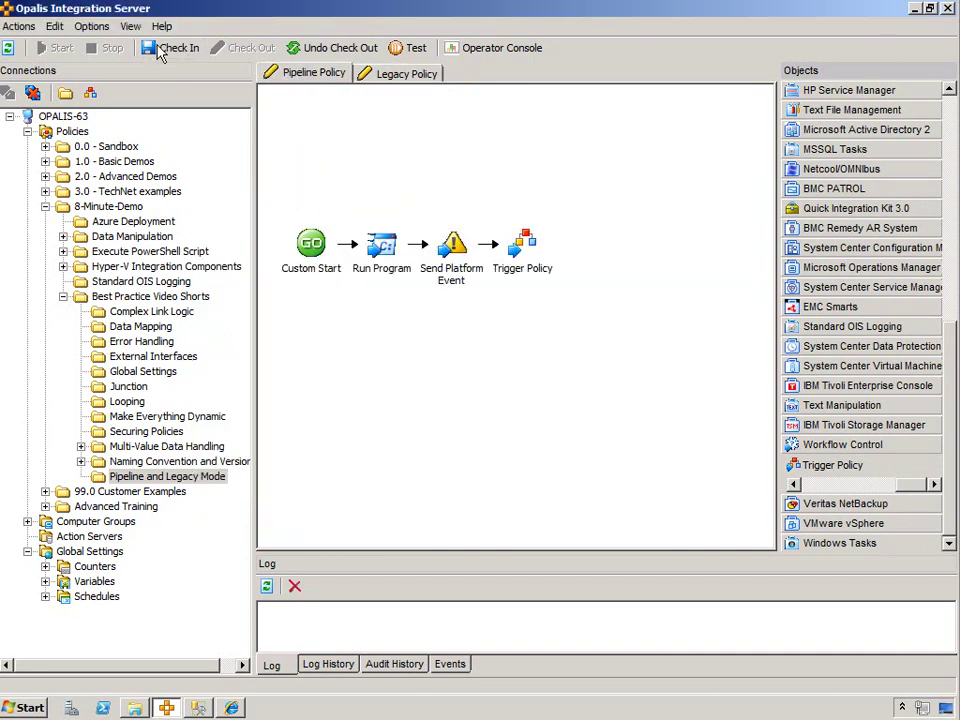
click(380, 76)
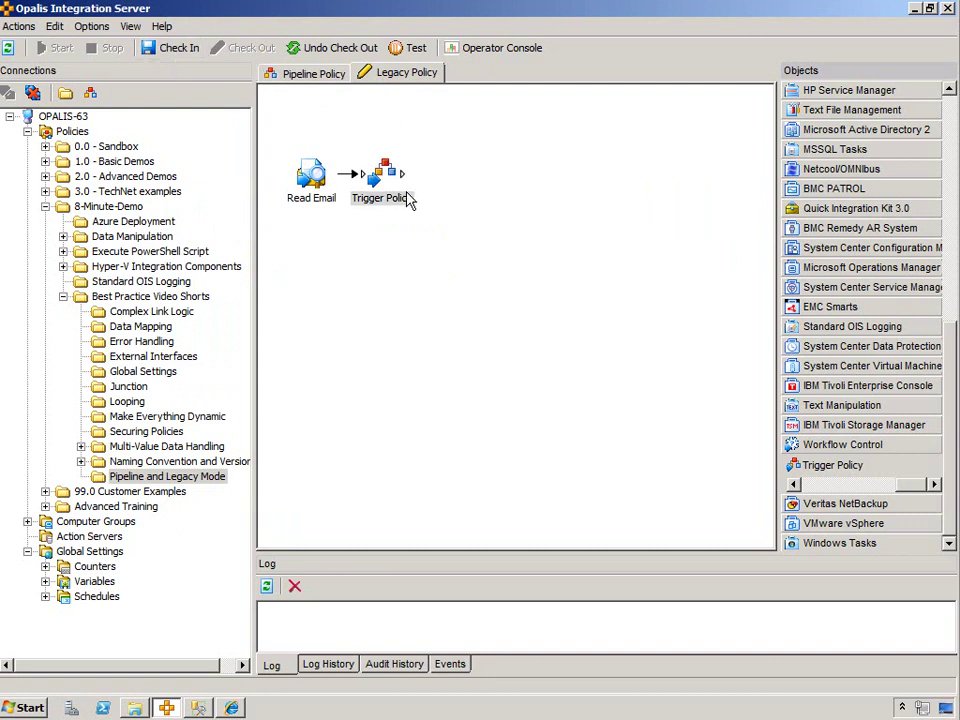
double_click(385, 180)
drag(628, 274, 692, 275)
click(562, 514)
click(186, 50)
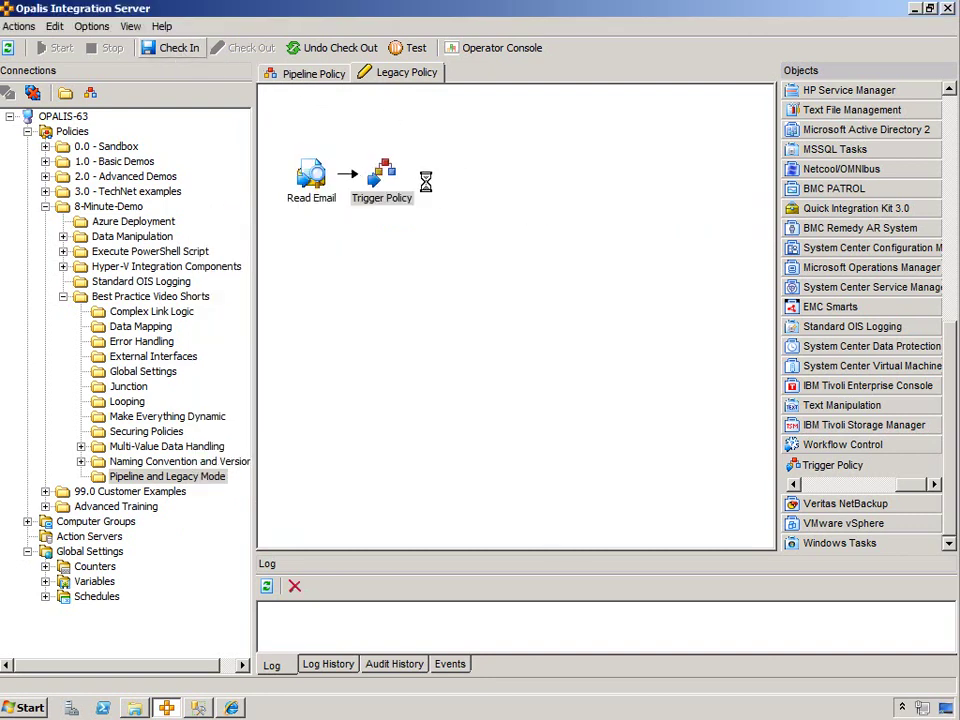
- Compare the Pipeline Policy and Legacy Policy workflows side by side
click(395, 76)
click(307, 76)
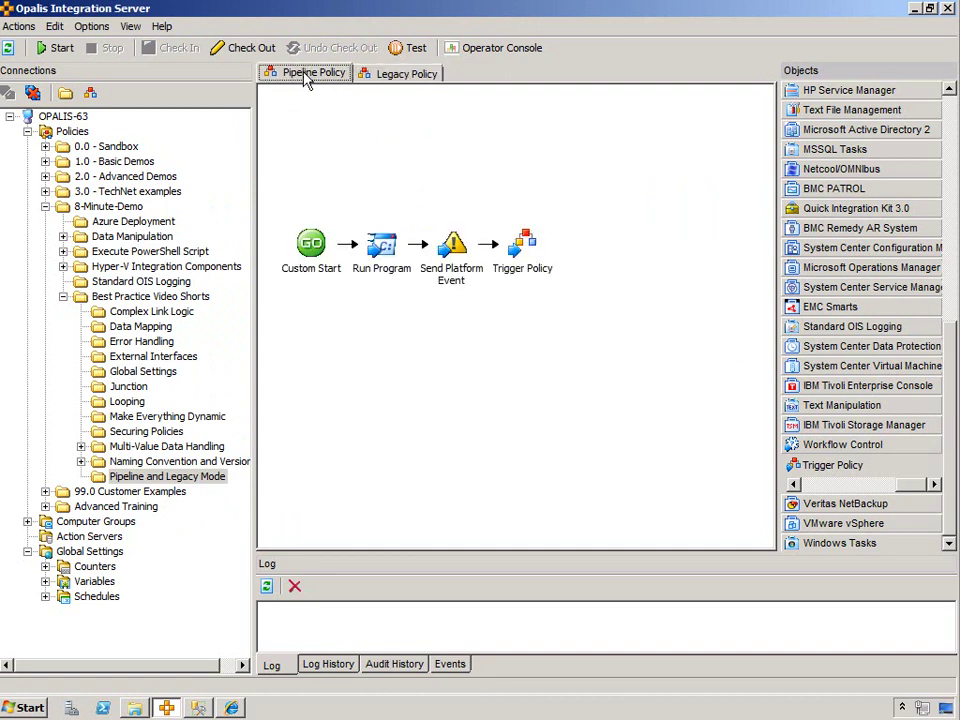
click(387, 75)
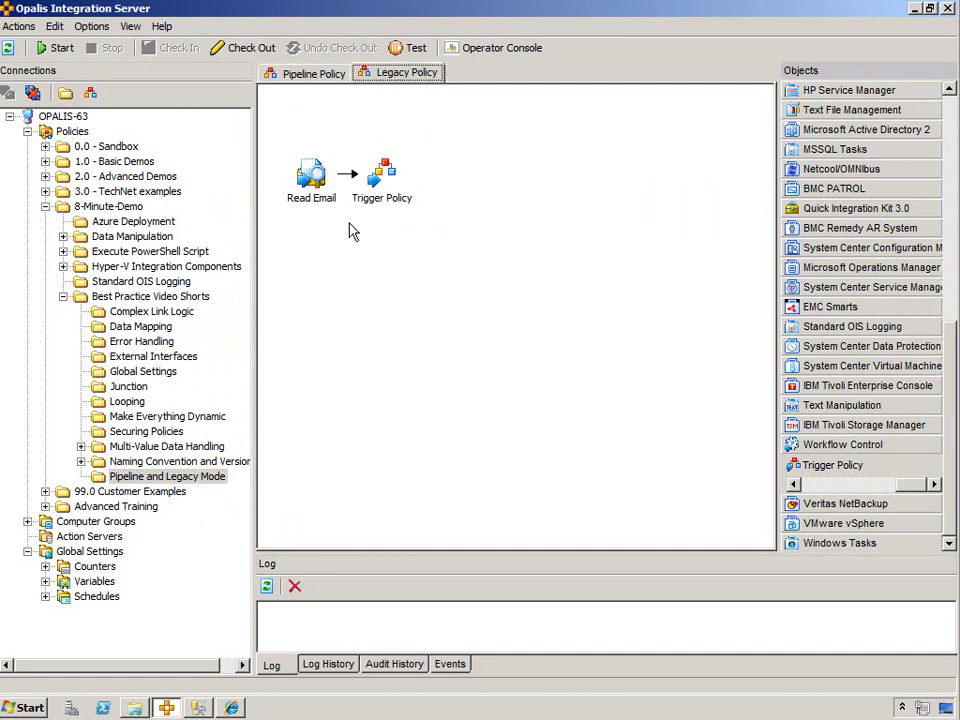
click(313, 180)
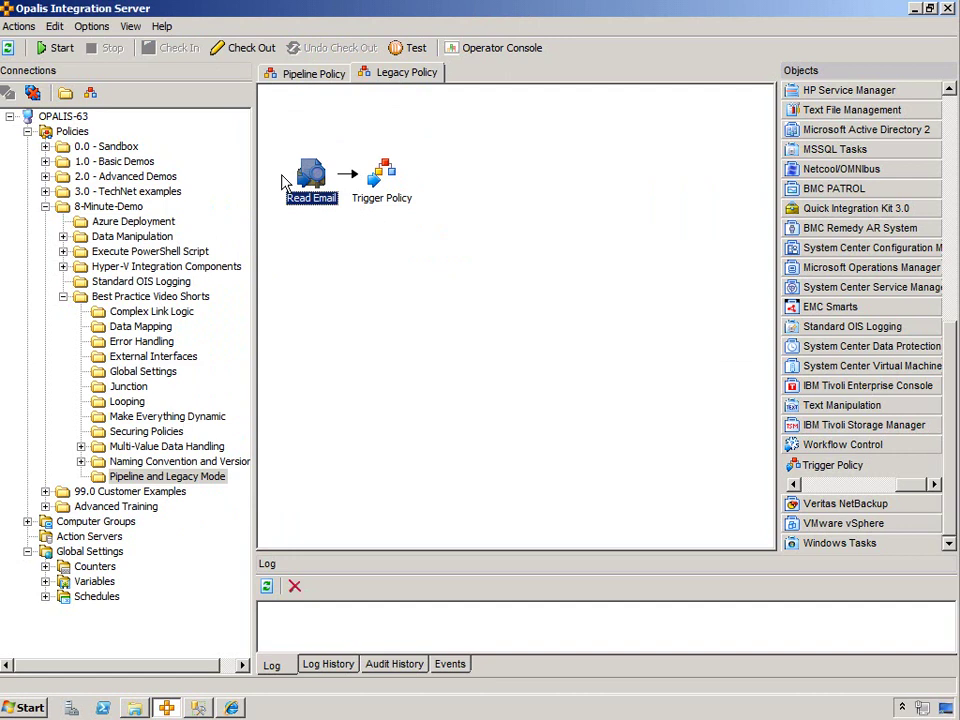
click(287, 73)
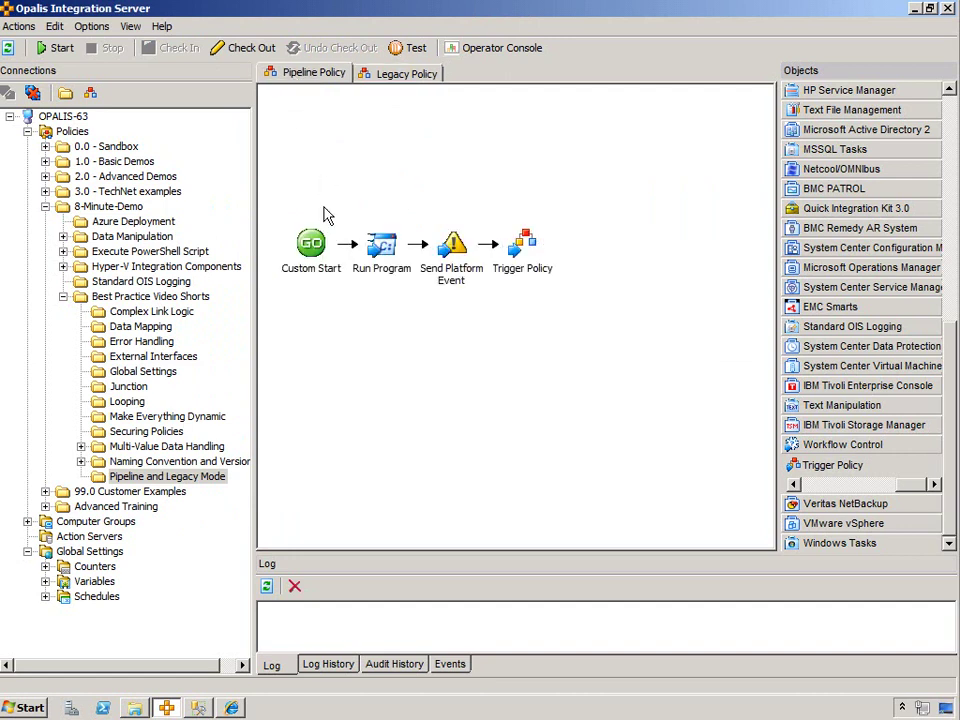
click(420, 73)
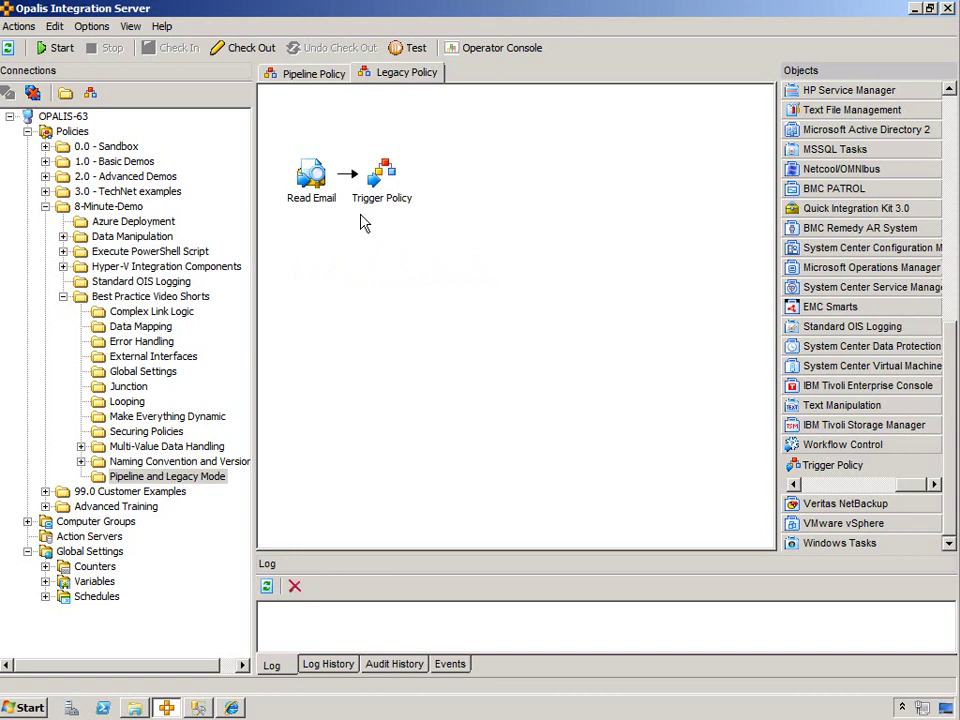
click(308, 180)
click(362, 264)
click(308, 182)
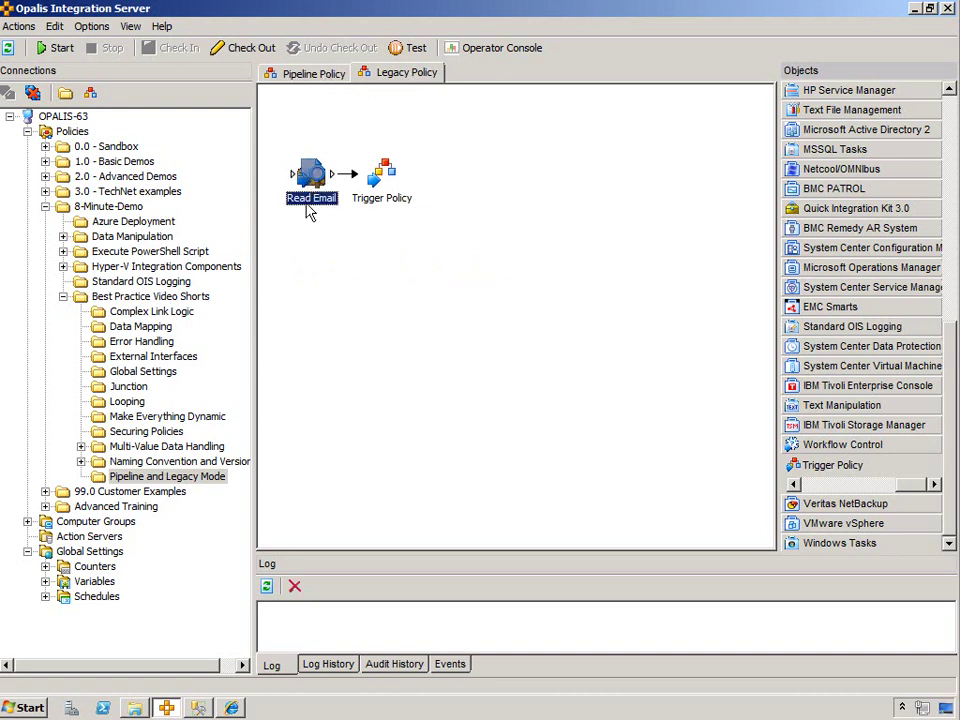
key(Tab)
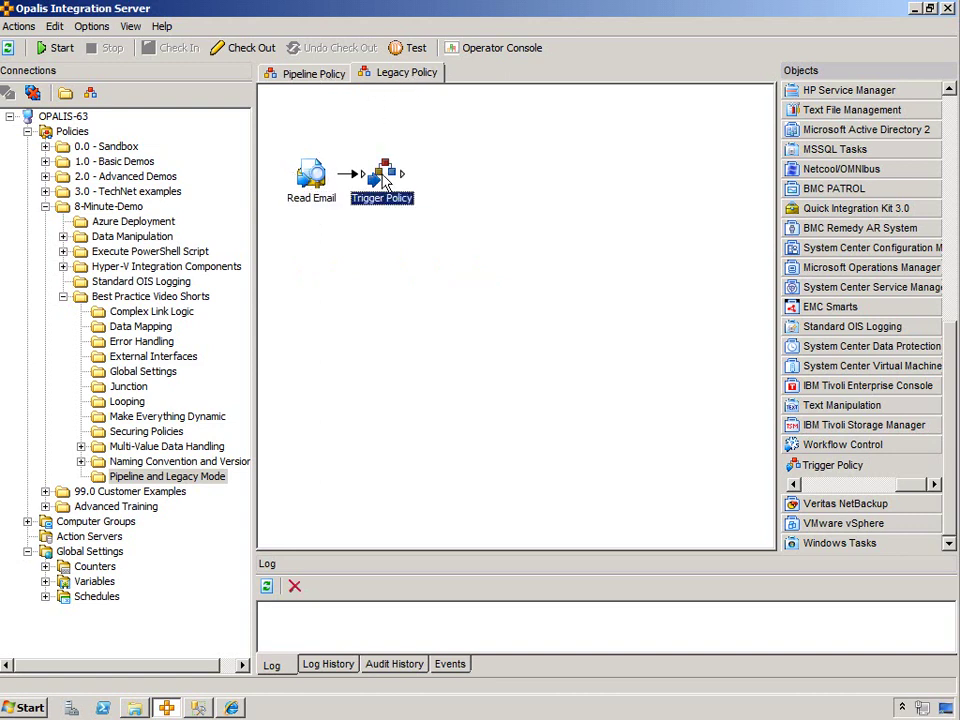
click(306, 77)
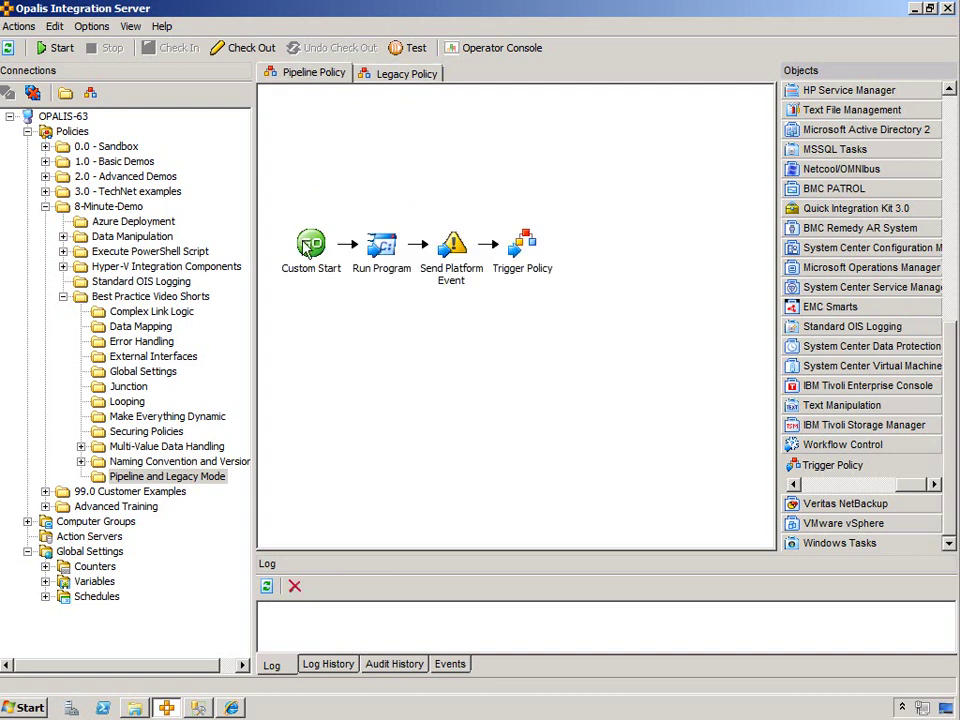
click(391, 78)
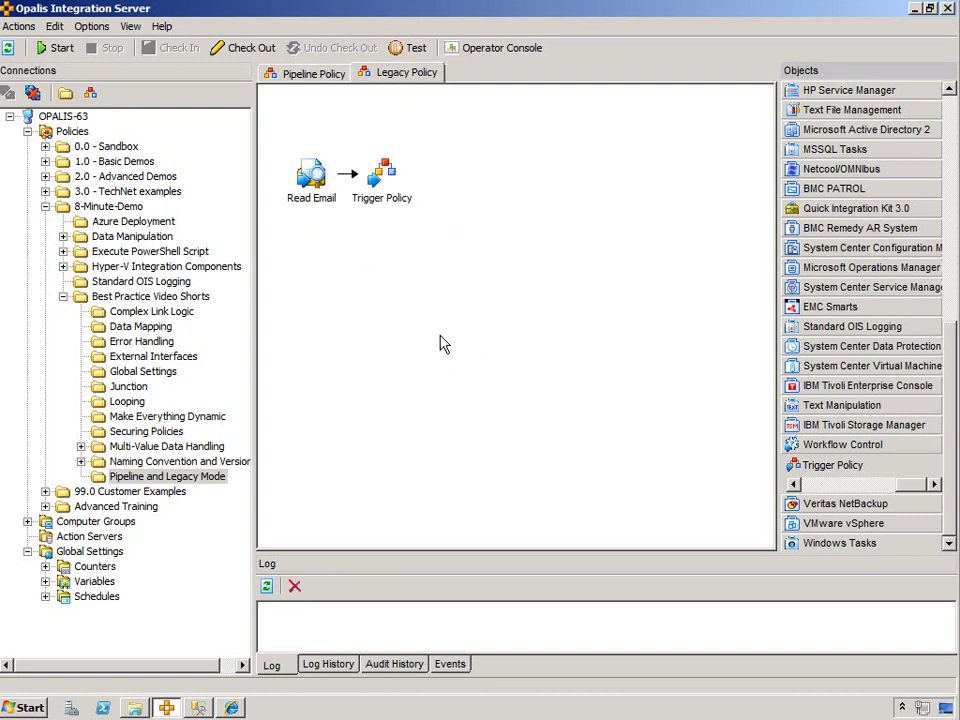
- Check out Legacy Policy and add a Monitor Date/Time running every 30 seconds, linked to Read Email
click(250, 48)
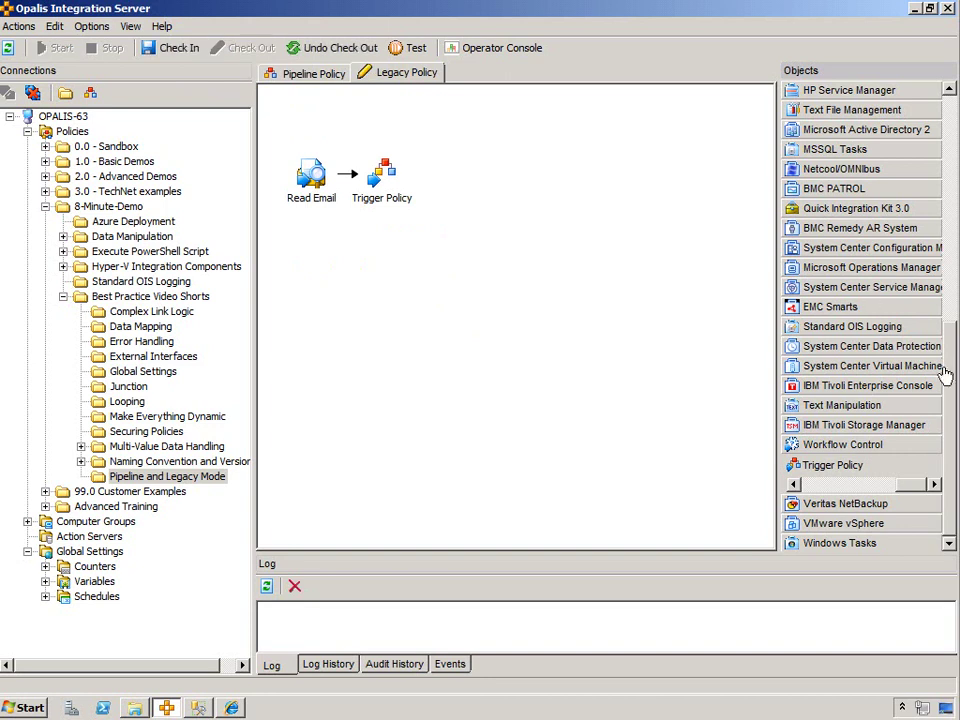
drag(950, 388, 926, 156)
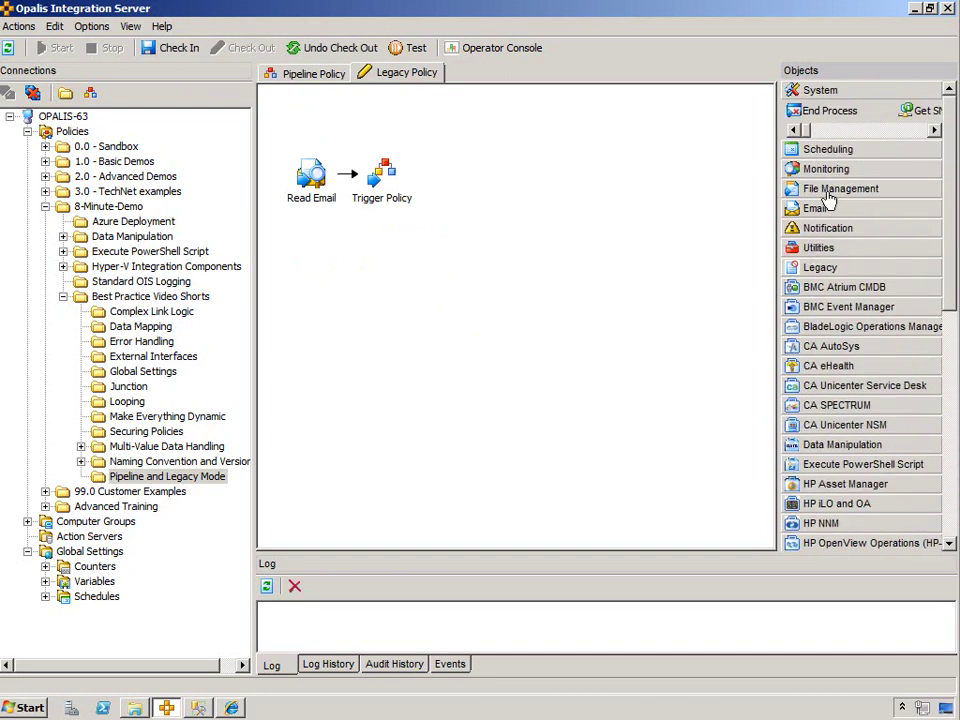
click(828, 148)
drag(801, 134, 371, 170)
click(312, 178)
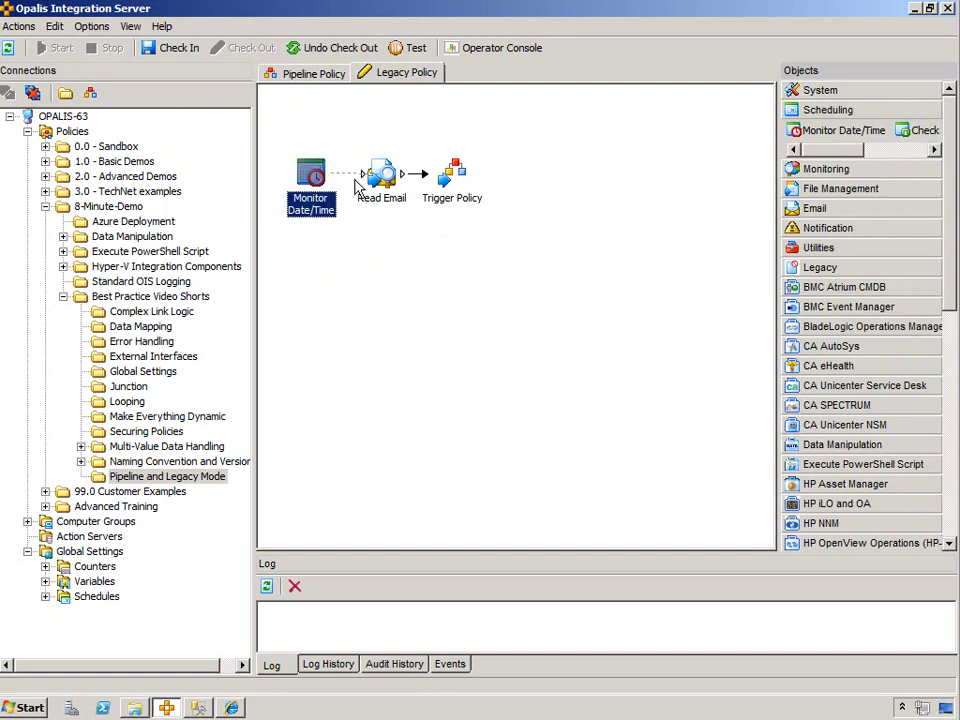
double_click(314, 176)
click(373, 421)
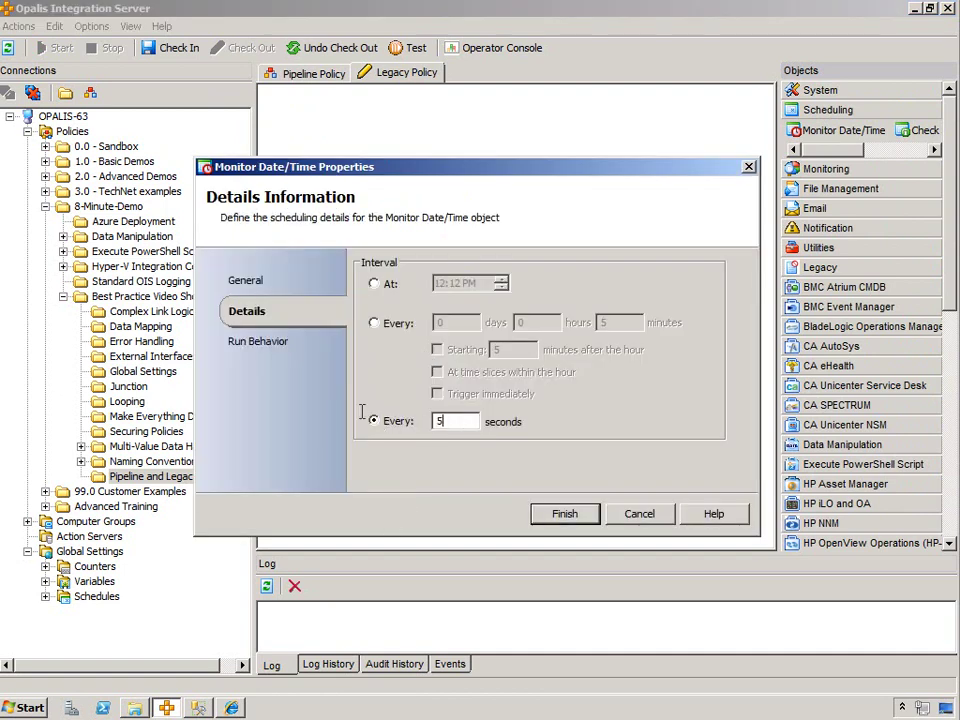
text(30)
click(586, 516)
- Filter the Read Email to Trigger Policy link to Number of emails is greater than 0
double_click(418, 182)
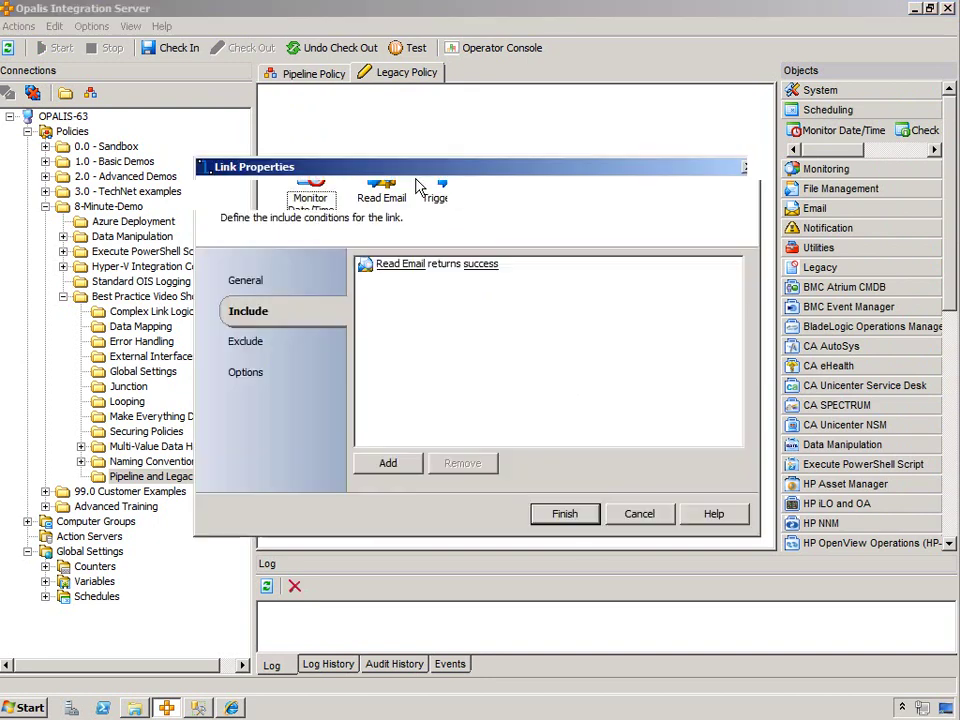
click(398, 265)
double_click(349, 324)
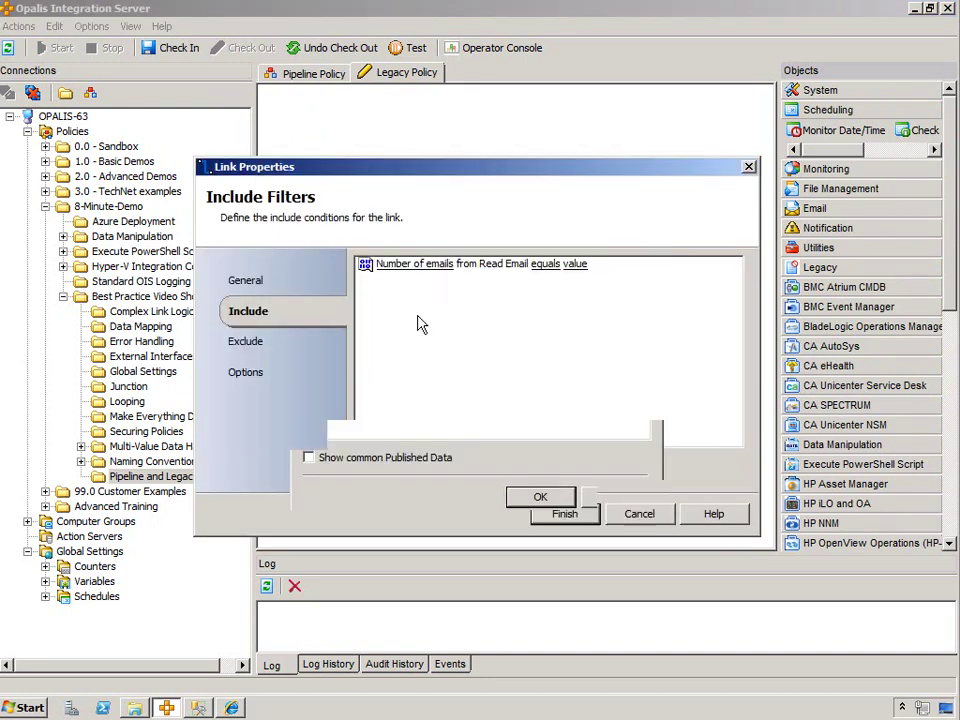
click(556, 266)
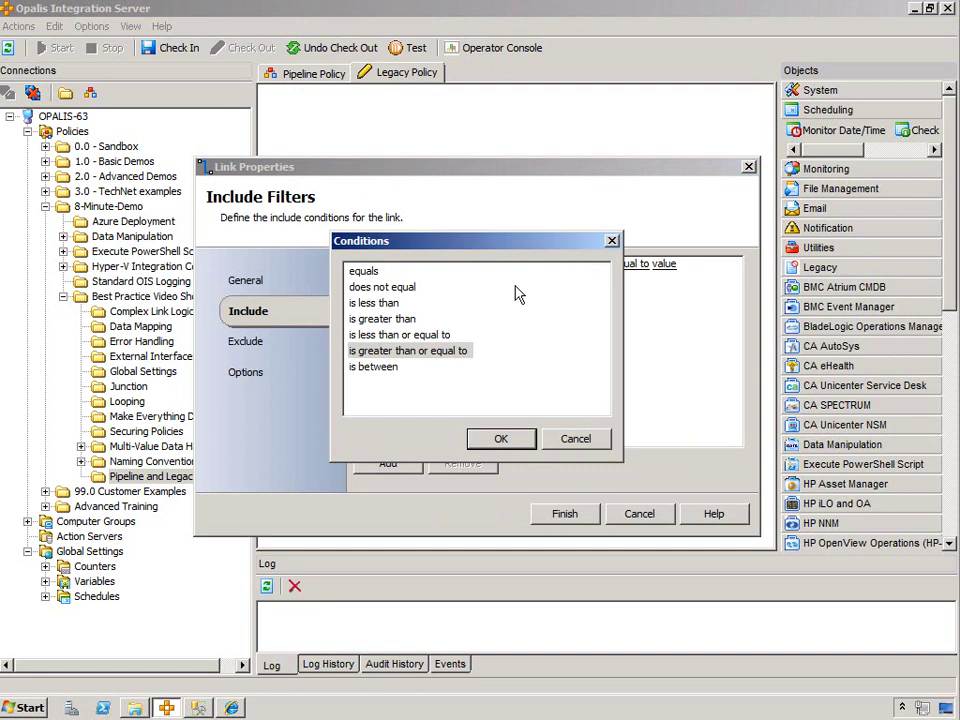
double_click(378, 319)
click(612, 265)
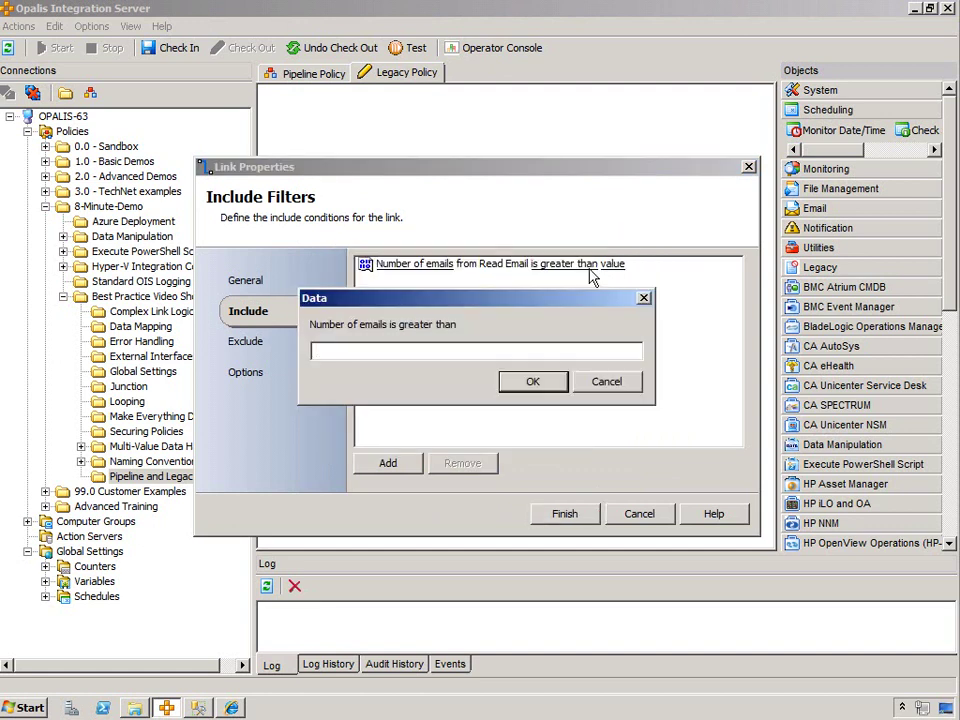
text(0)
click(532, 381)
click(546, 511)
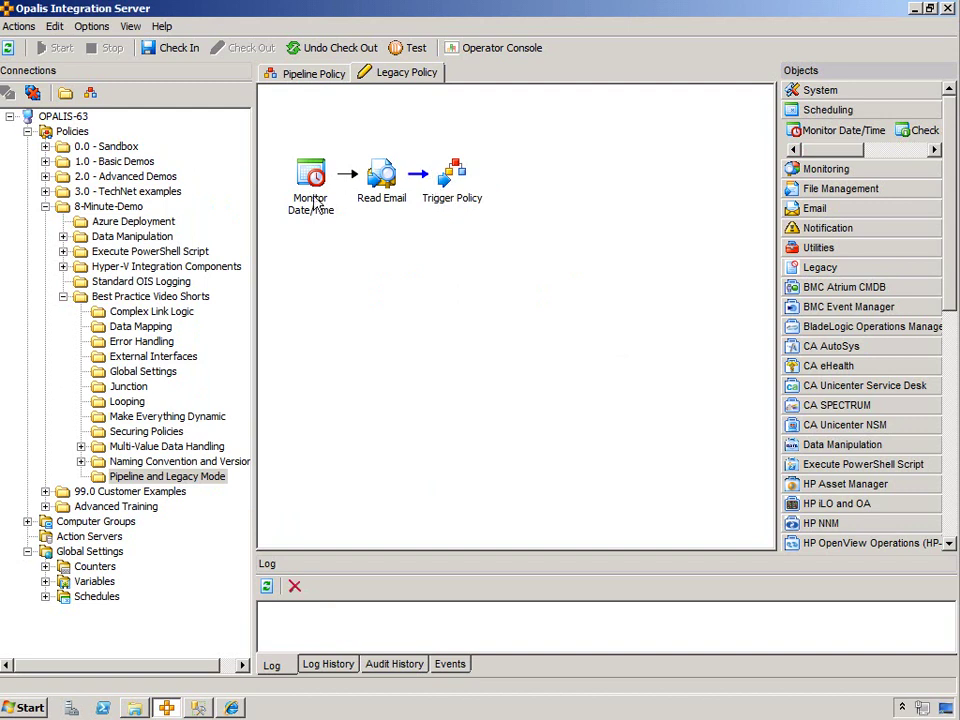
- Check in the updated Legacy Policy and open the Pipeline Policy's properties
click(313, 203)
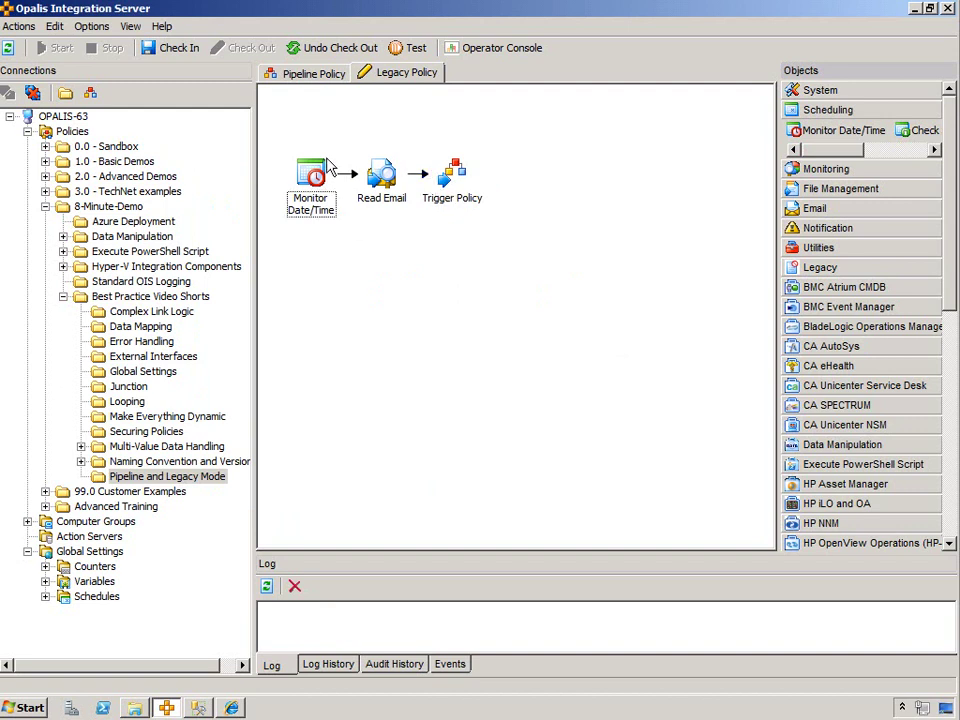
click(162, 50)
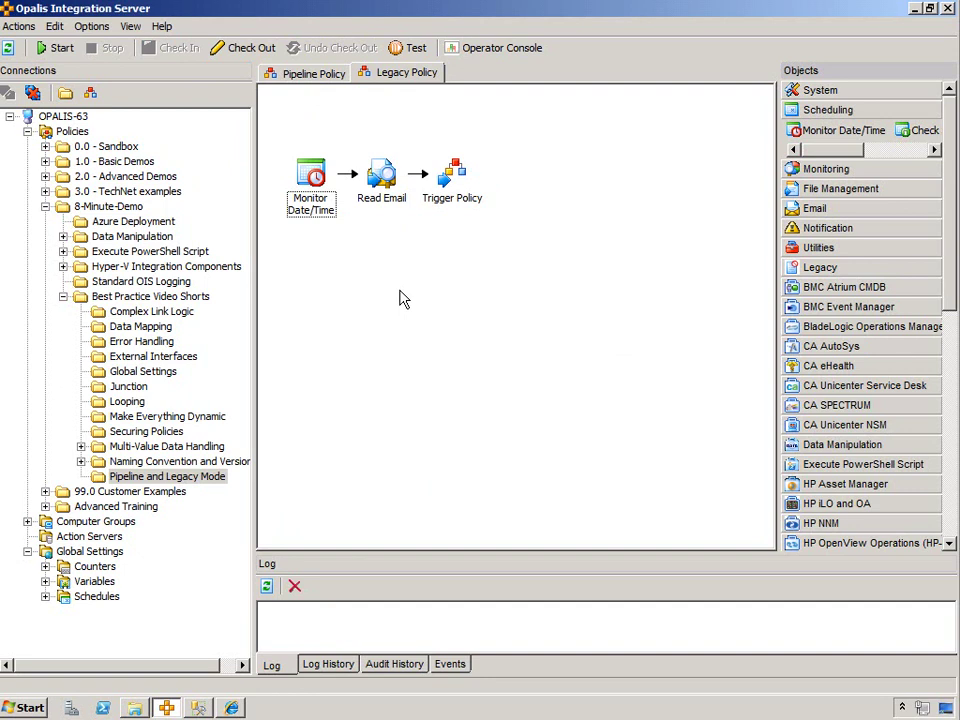
click(296, 80)
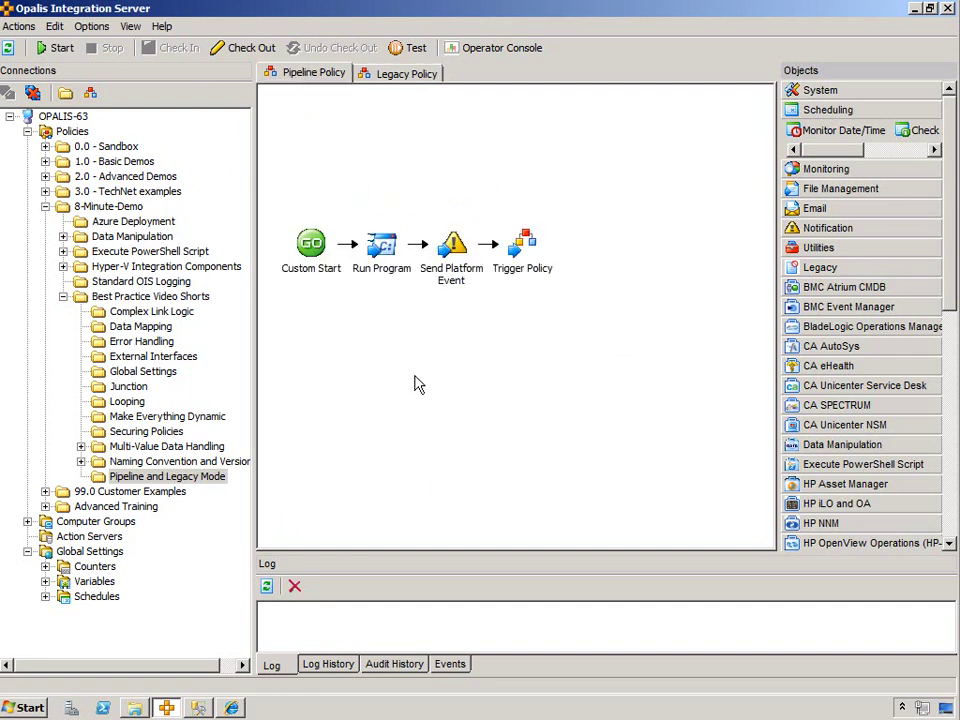
right_click(313, 80)
click(345, 254)
click(262, 433)
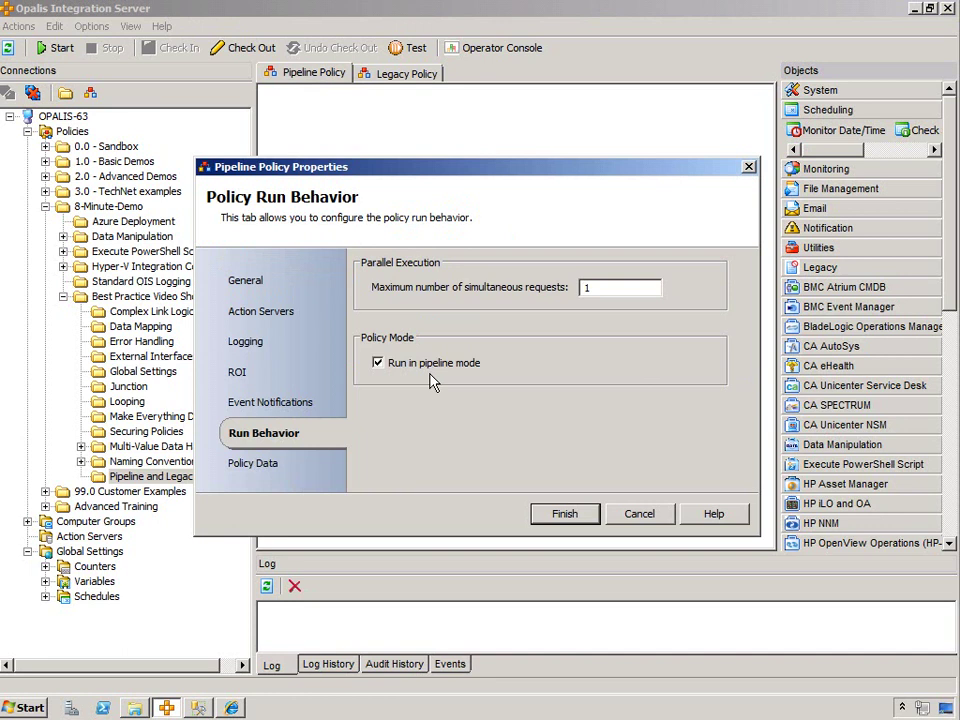
- Close Pipeline Policy properties, then view Legacy Policy's Run Behavior and cancel without changes
click(639, 515)
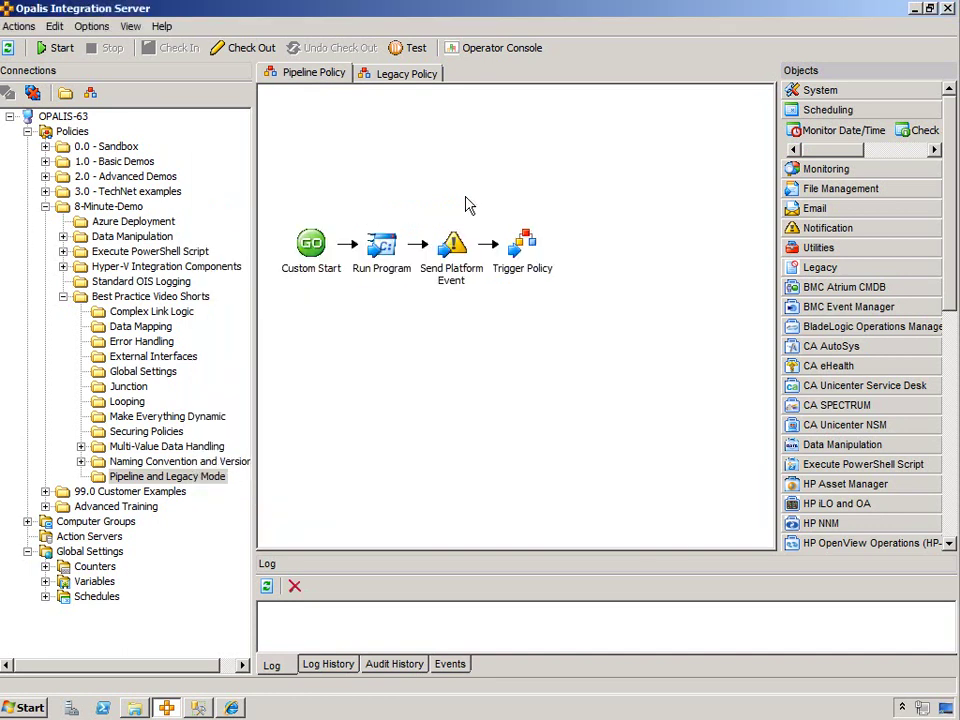
right_click(399, 80)
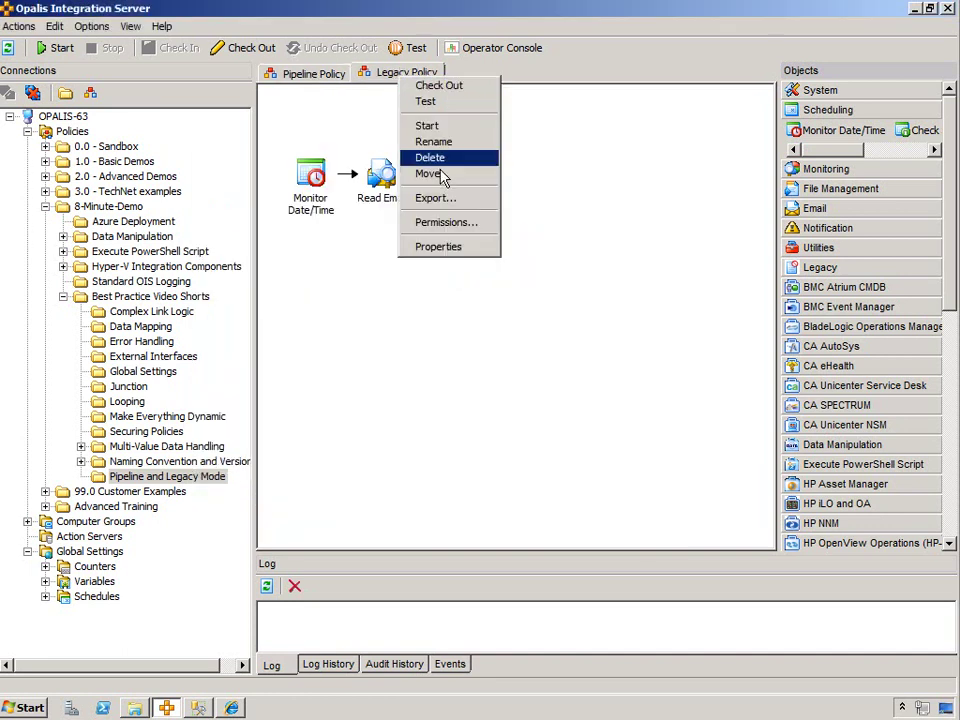
click(437, 247)
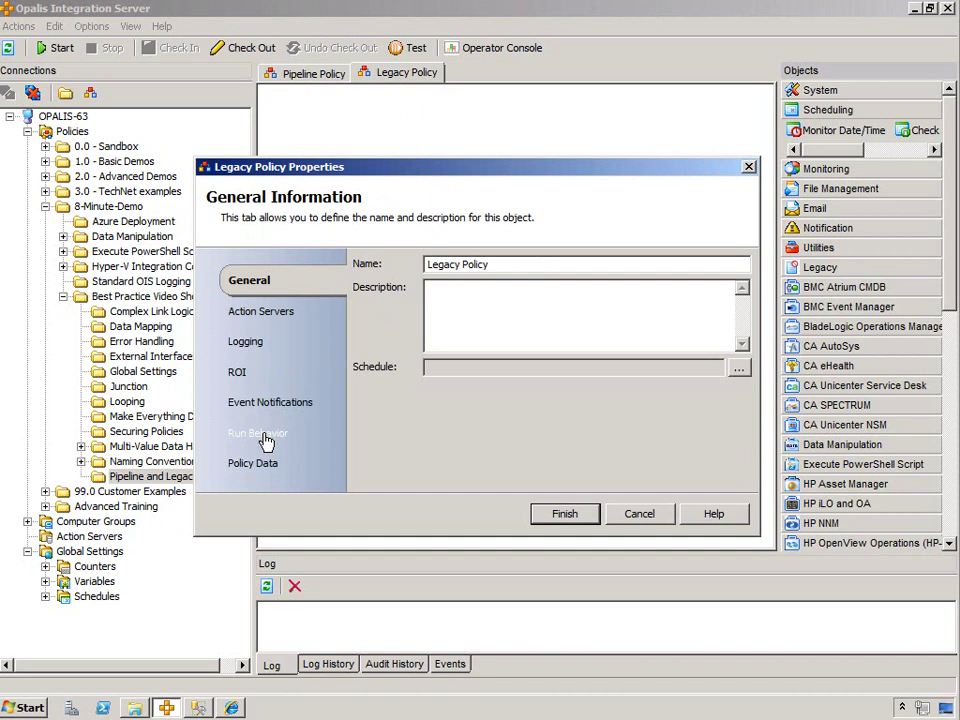
click(265, 441)
click(637, 514)
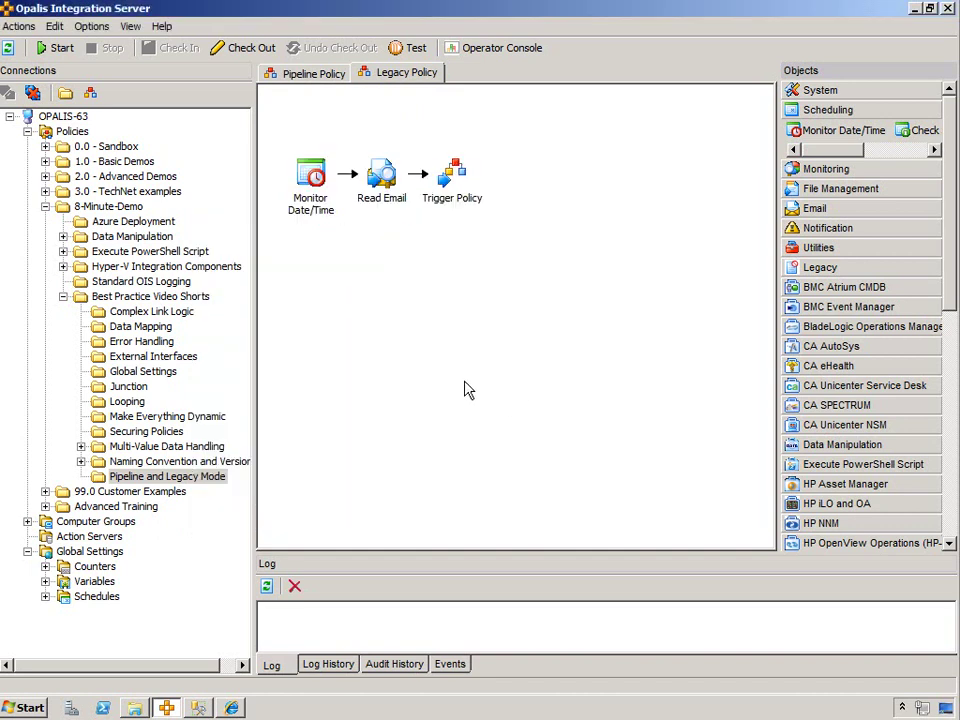